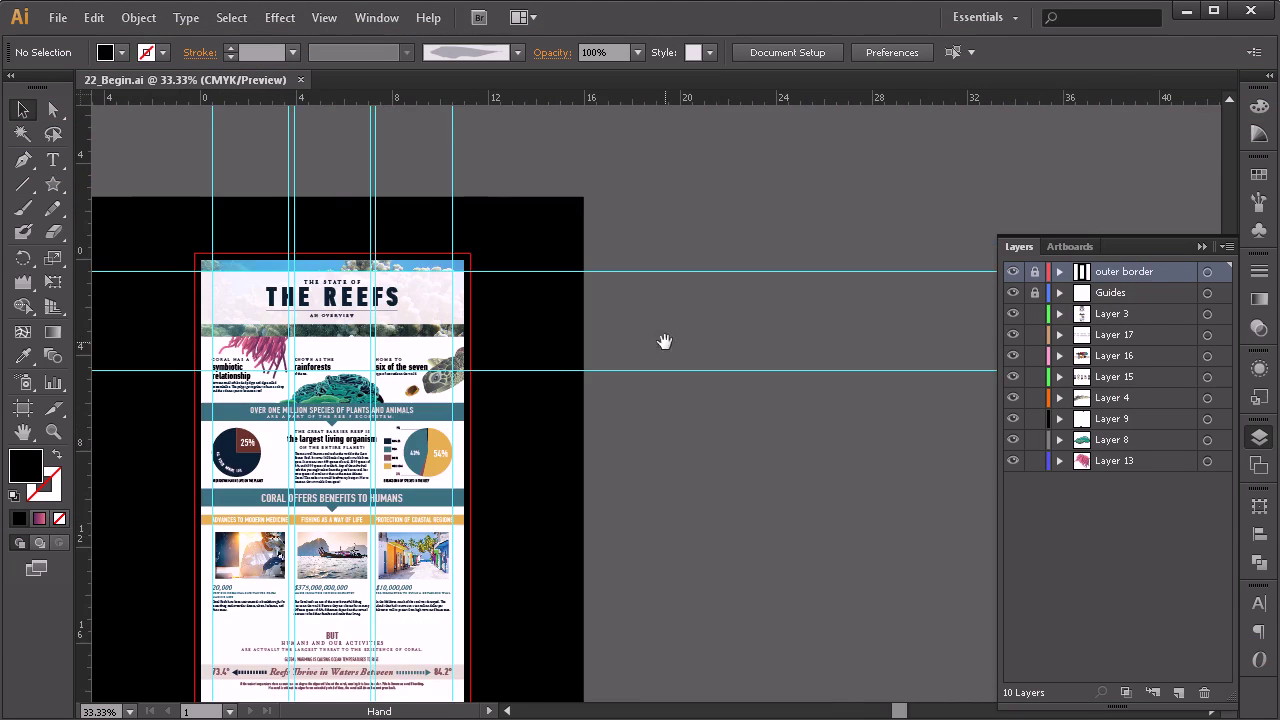
- Unlock the outer border layer and delete it along with its artwork
{"action": "left_click_drag", "start_coordinate": [276, 482], "coordinate": [625, 245]}
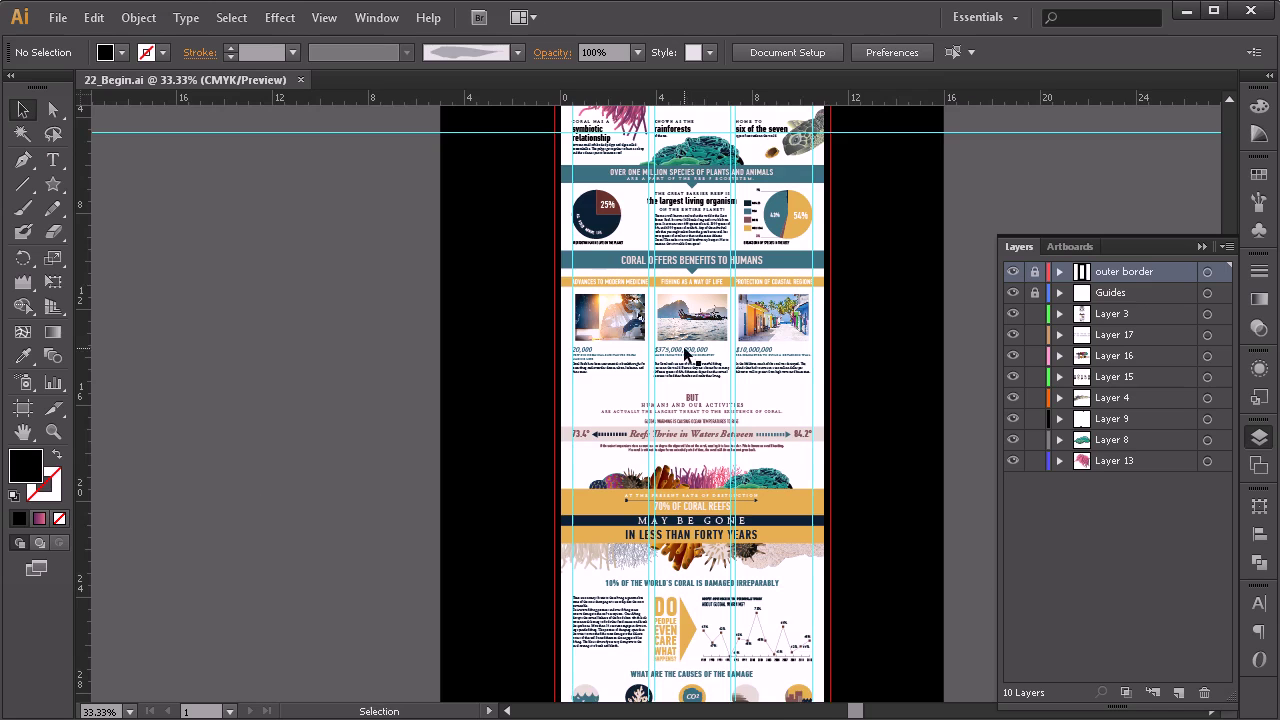
{"action": "left_click_drag", "start_coordinate": [701, 496], "coordinate": [665, 445]}
{"action": "left_click_drag", "start_coordinate": [727, 540], "coordinate": [700, 478]}
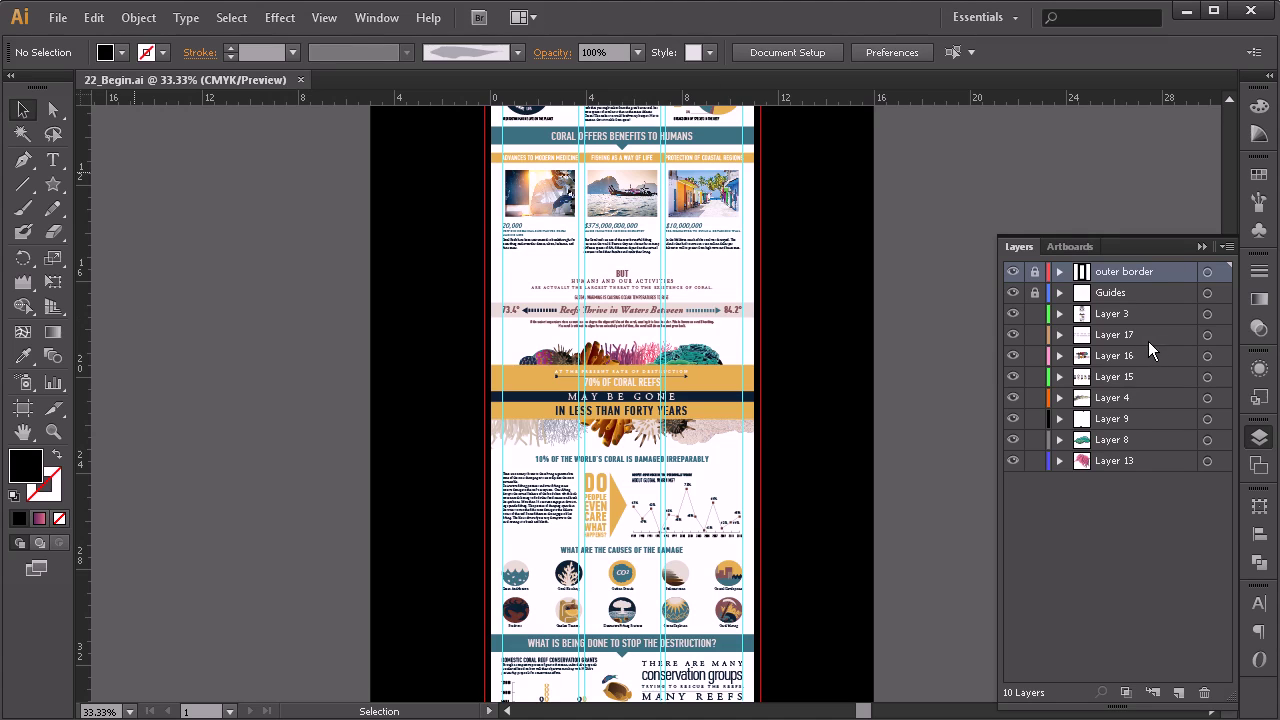
{"action": "left_click", "coordinate": [1035, 272]}
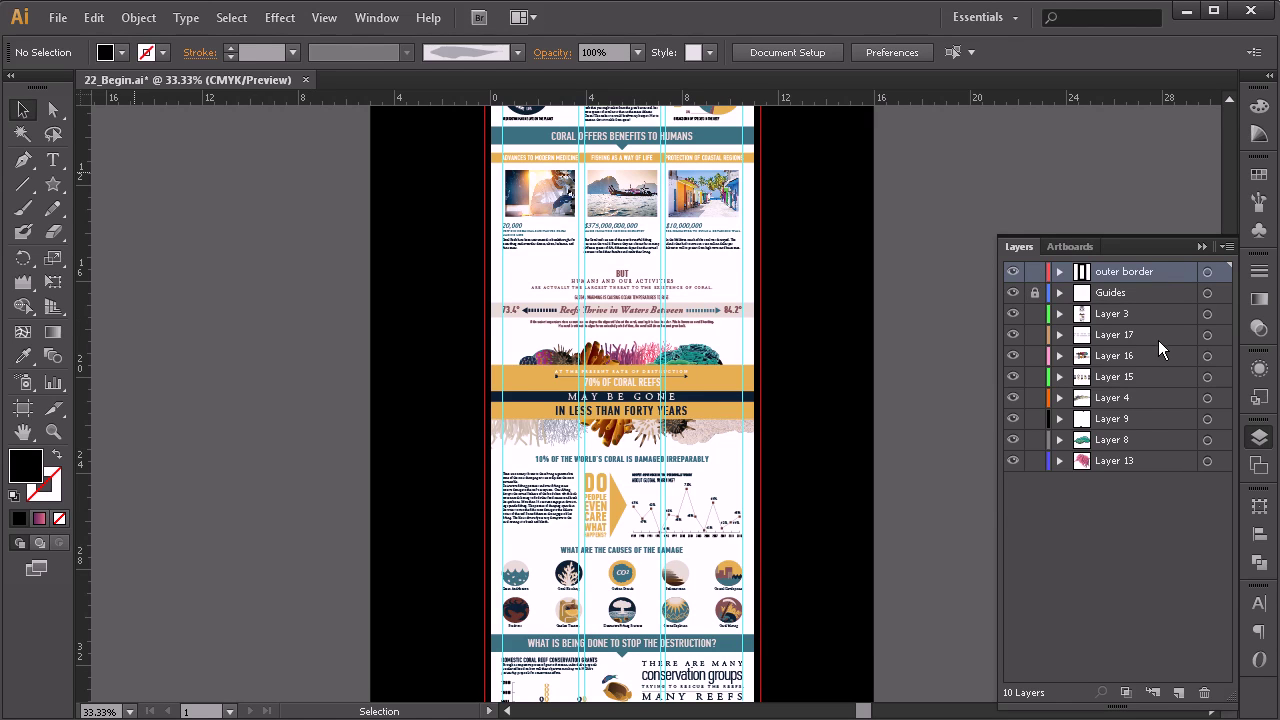
{"action": "left_click", "coordinate": [1204, 692]}
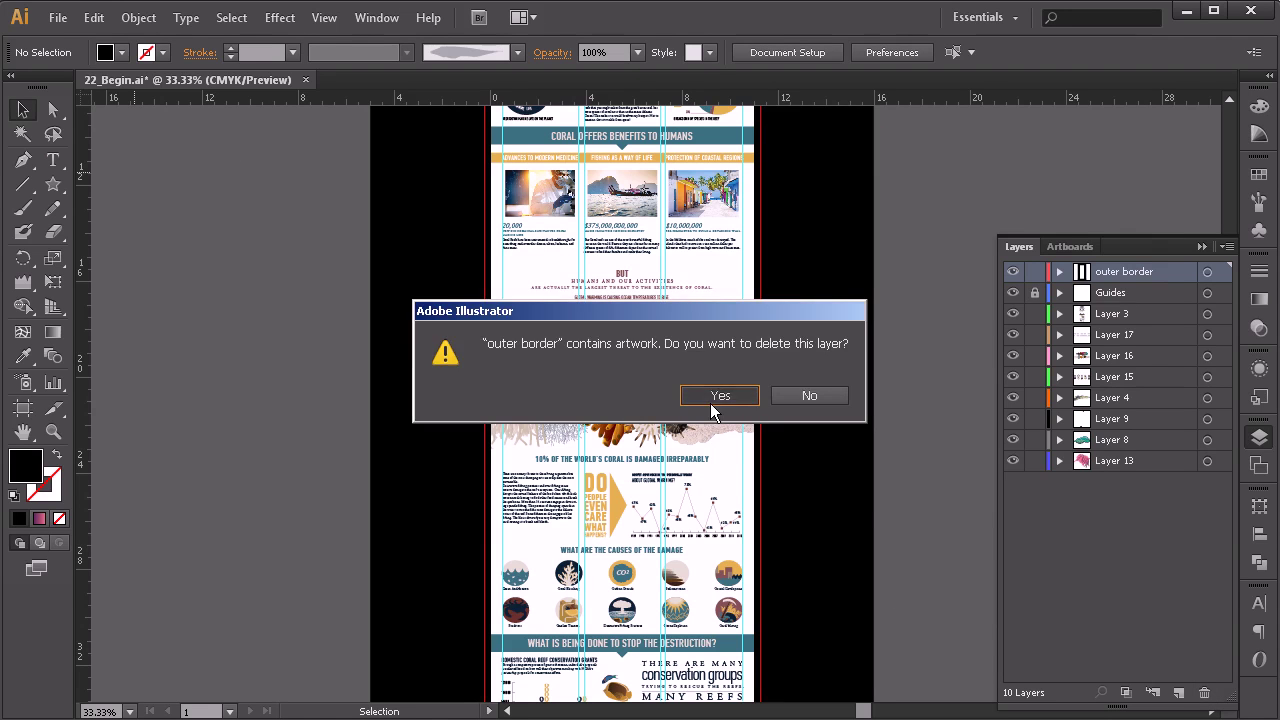
{"action": "left_click", "coordinate": [716, 400]}
- Move the view back up the infographic to THE REEFS title and header
{"action": "left_click_drag", "start_coordinate": [823, 543], "coordinate": [807, 397]}
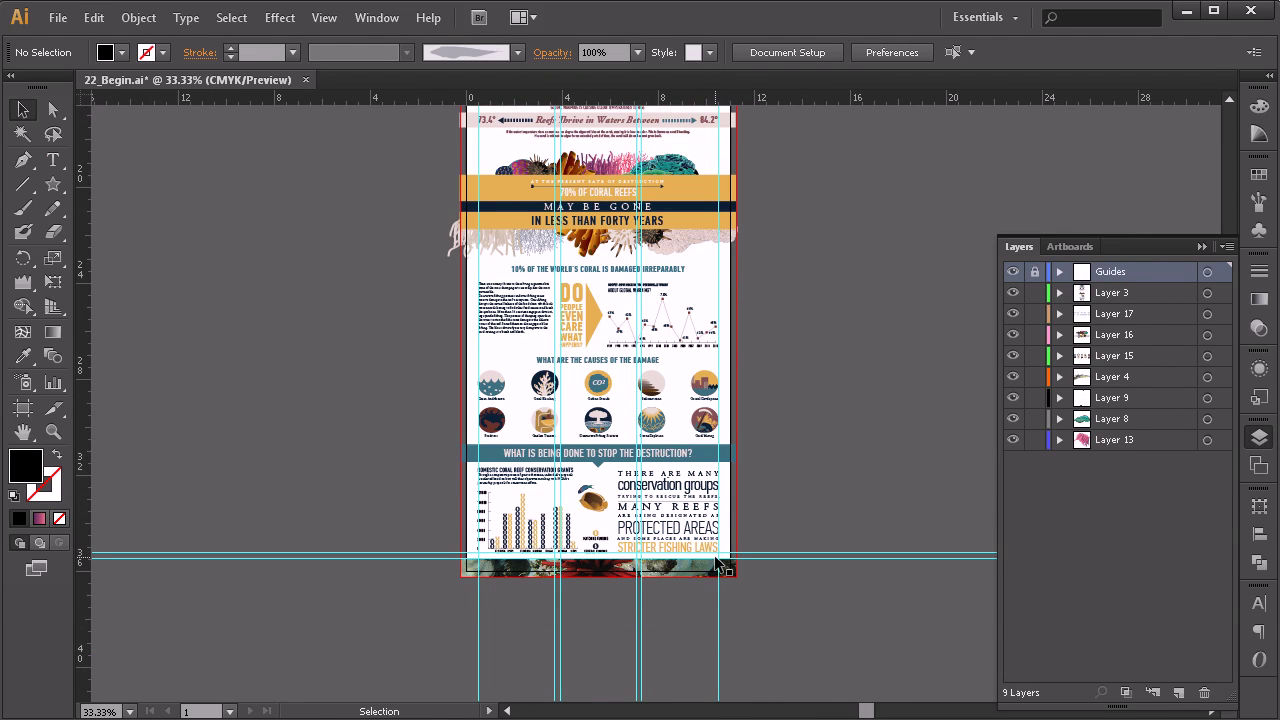
{"action": "scroll", "coordinate": [637, 580], "scroll_direction": "up", "scroll_amount": 1}
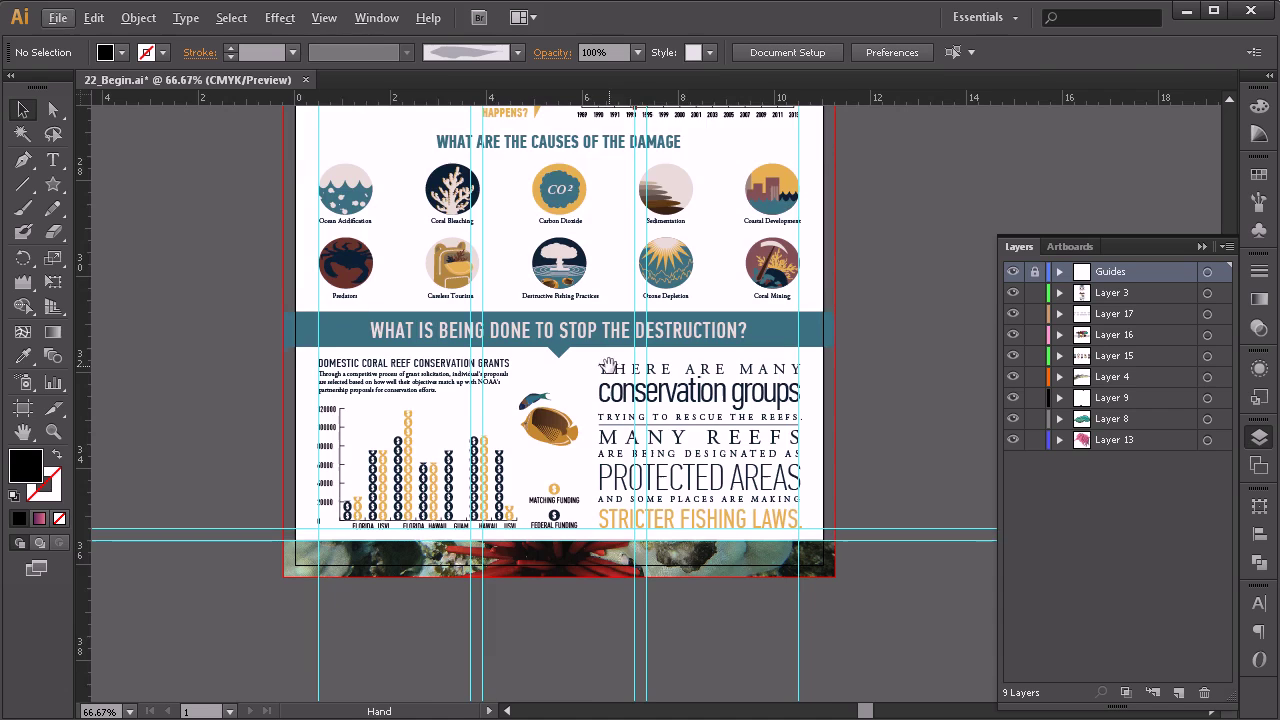
{"action": "scroll", "coordinate": [609, 365], "scroll_direction": "up", "scroll_amount": 5}
{"action": "left_click_drag", "start_coordinate": [585, 268], "coordinate": [569, 351]}
{"action": "left_click_drag", "start_coordinate": [559, 236], "coordinate": [556, 370]}
{"action": "left_click_drag", "start_coordinate": [565, 278], "coordinate": [558, 357]}
{"action": "left_click_drag", "start_coordinate": [560, 271], "coordinate": [555, 407]}
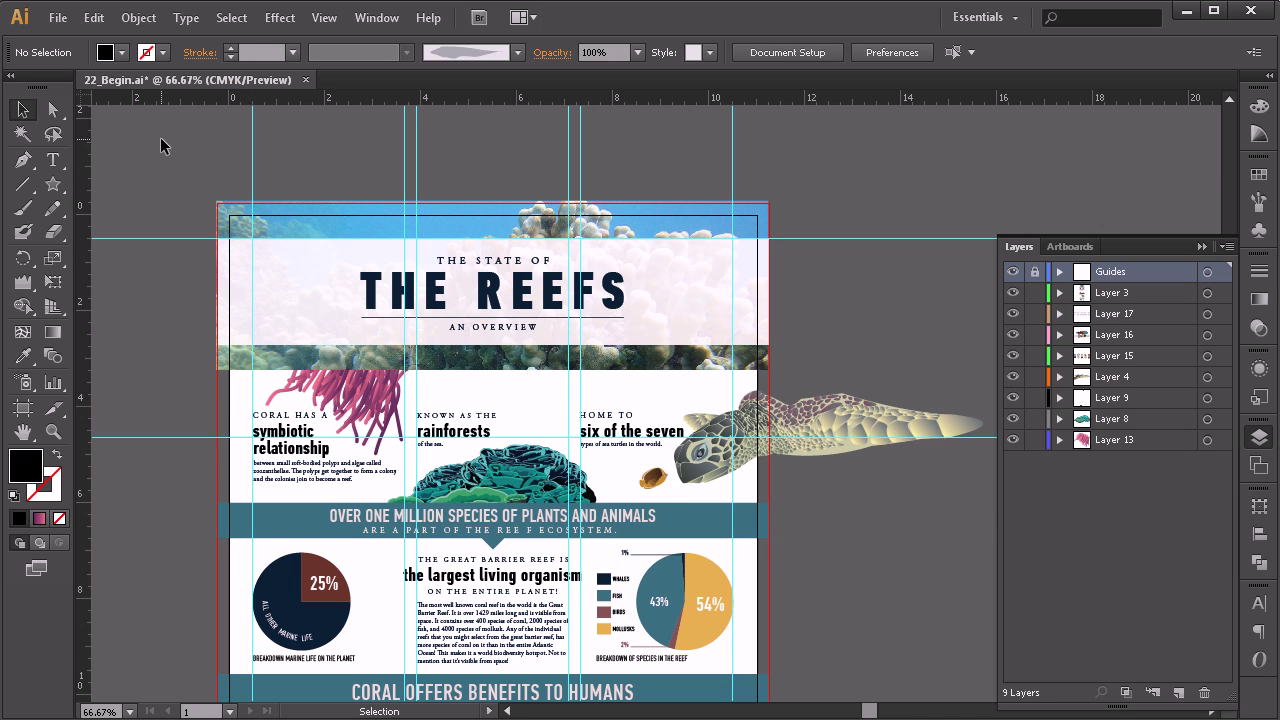
- Zoom in to 300% on the sea turtle at the page edge
{"action": "key", "text": "z"}
{"action": "left_click", "coordinate": [779, 392]}
{"action": "left_click", "coordinate": [779, 392]}
{"action": "left_click", "coordinate": [775, 396]}
{"action": "left_click", "coordinate": [479, 327]}
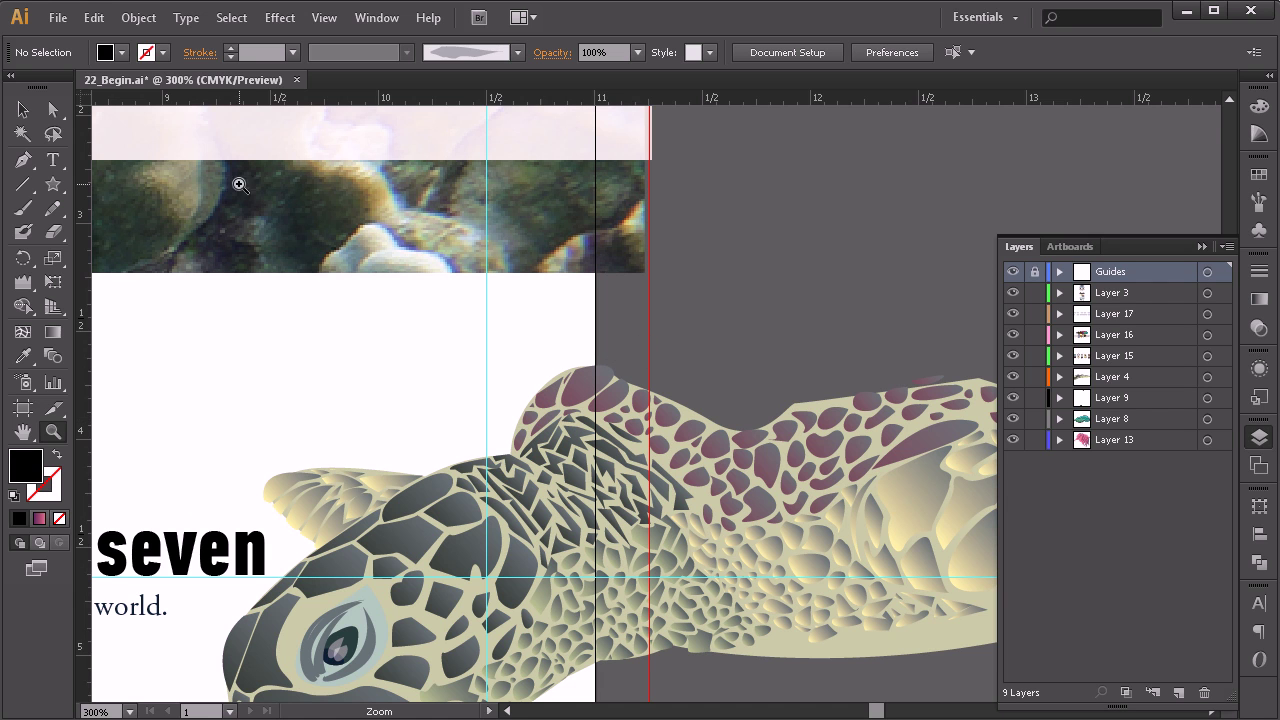
- Pick the Pen tool, then unlock Layer 4 and make it the drawing target
{"action": "left_click", "coordinate": [23, 159]}
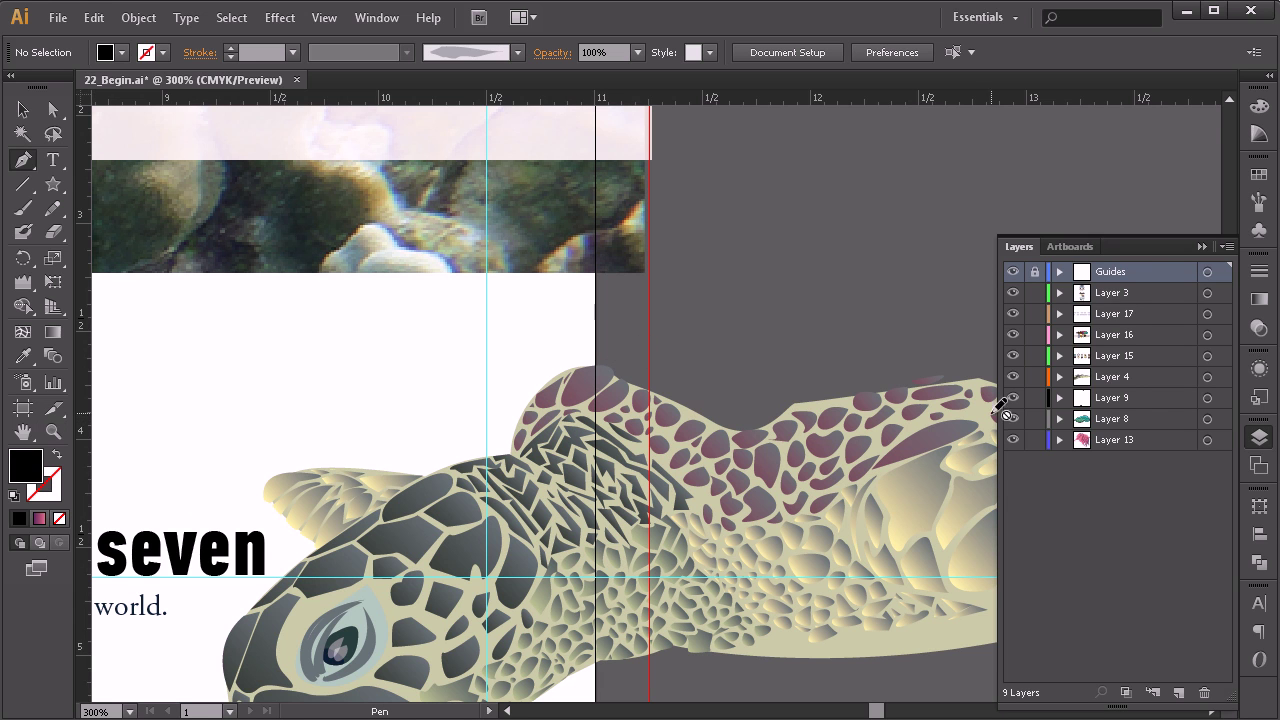
{"action": "left_click", "coordinate": [1090, 294]}
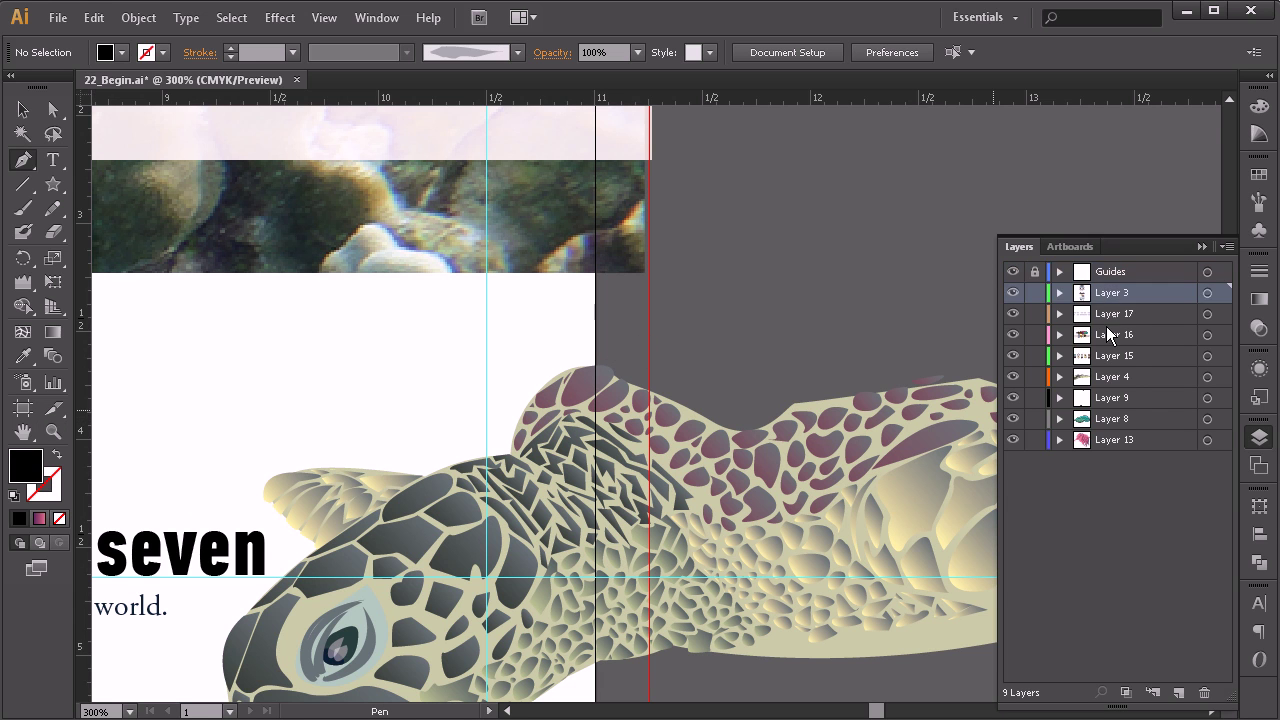
{"action": "left_click", "coordinate": [1031, 378]}
{"action": "left_click", "coordinate": [1034, 377]}
{"action": "left_click", "coordinate": [1013, 377]}
{"action": "left_click", "coordinate": [1013, 377]}
{"action": "left_click", "coordinate": [1131, 381]}
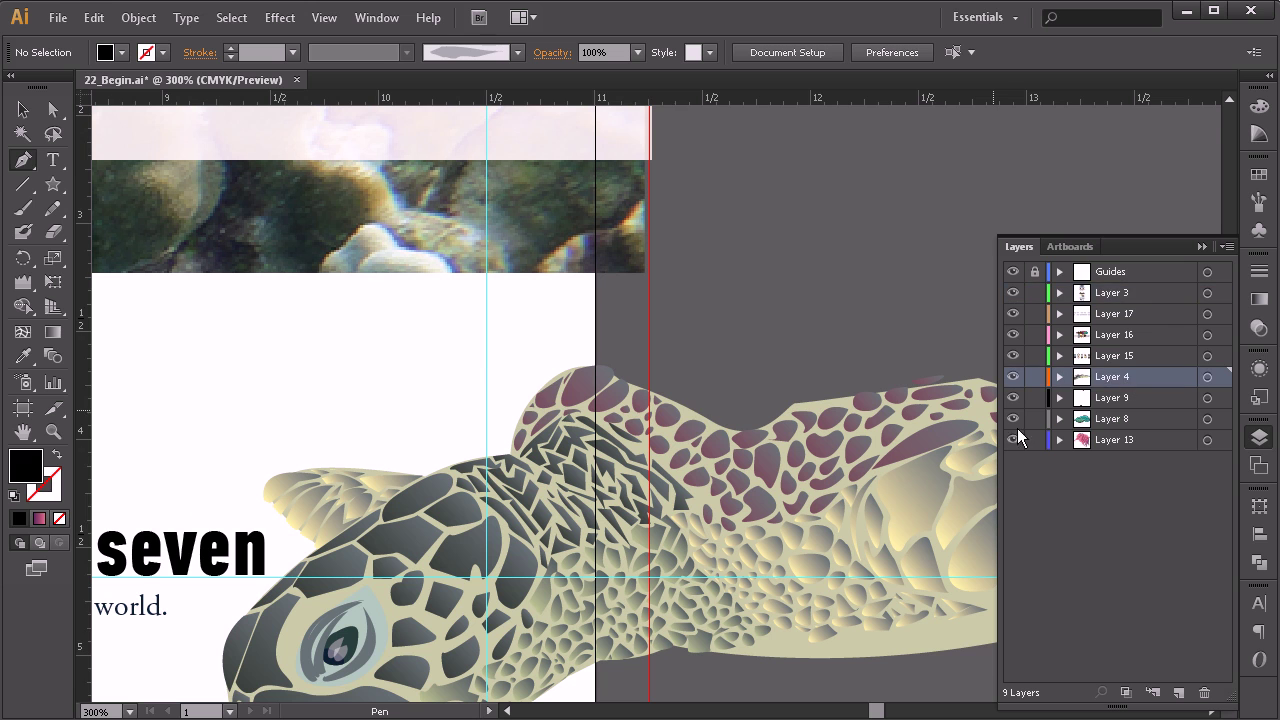
- Draw a closed curved shape over the turtle's shell and fill it with the turtle's grey
{"action": "left_click", "coordinate": [537, 397]}
{"action": "left_click_drag", "start_coordinate": [722, 328], "coordinate": [871, 332]}
{"action": "left_click", "coordinate": [850, 408]}
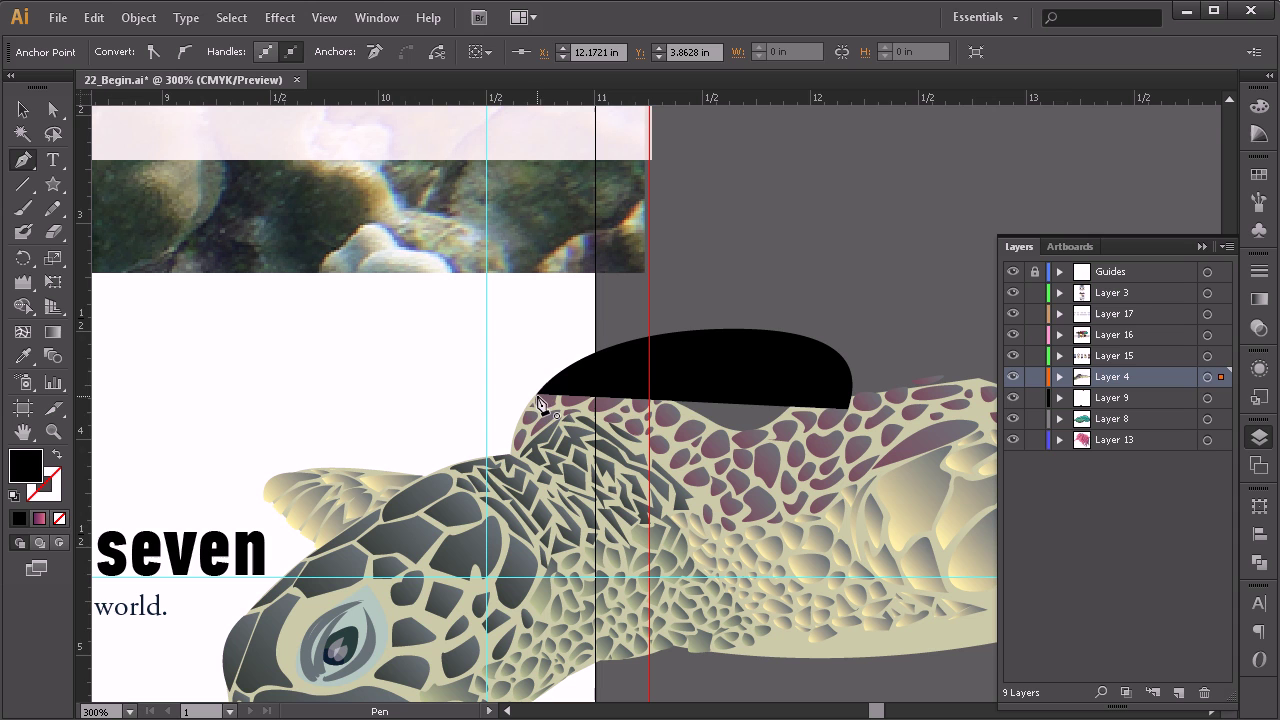
{"action": "left_click_drag", "start_coordinate": [537, 398], "coordinate": [559, 421]}
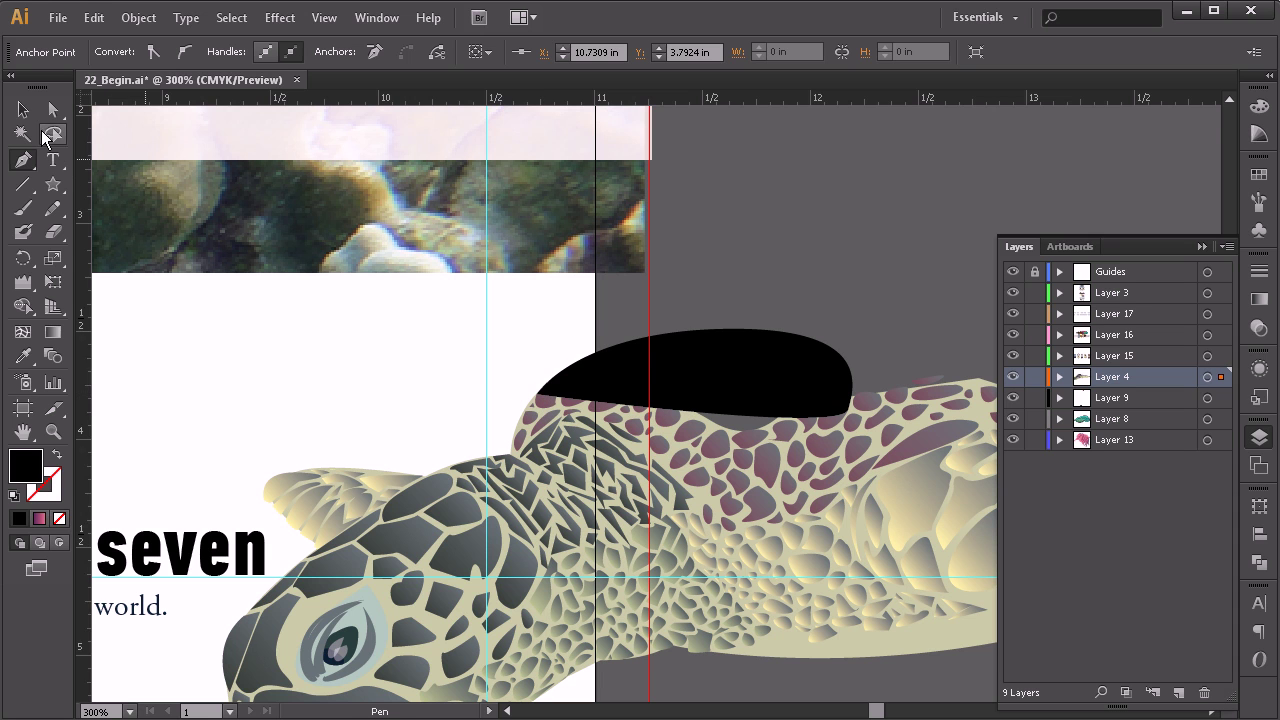
{"action": "left_click", "coordinate": [23, 110]}
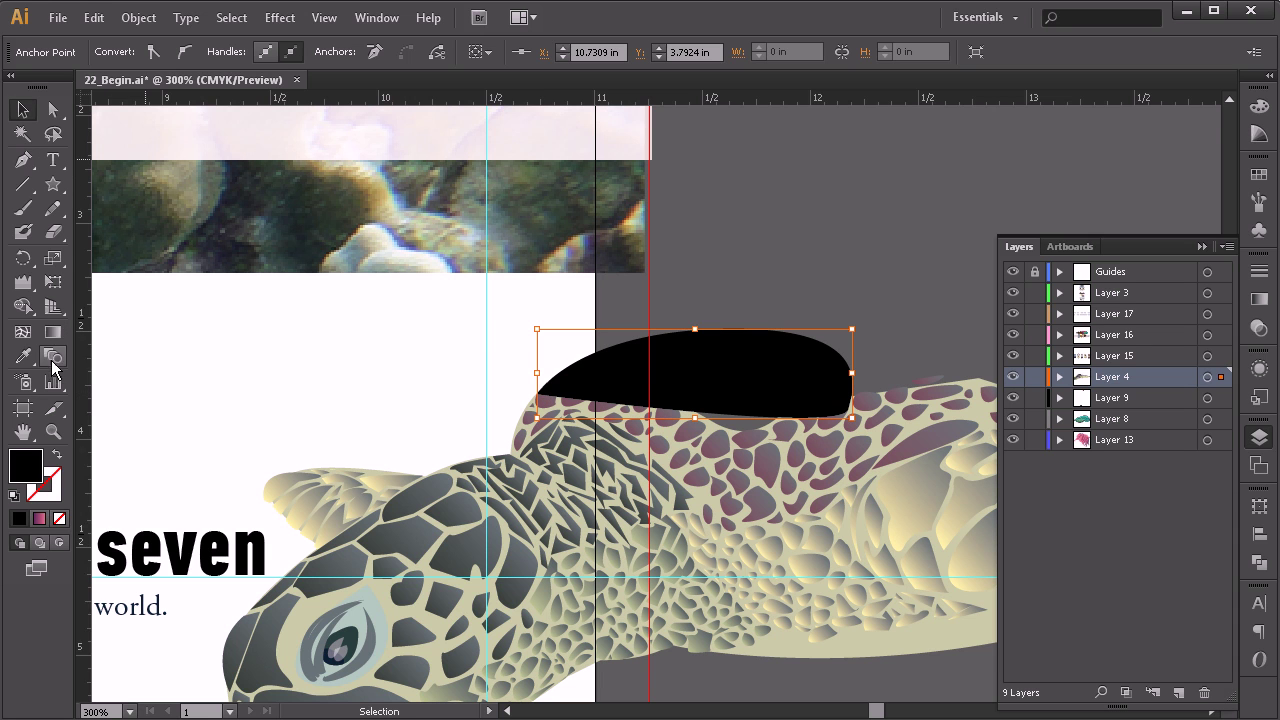
{"action": "key", "text": "i"}
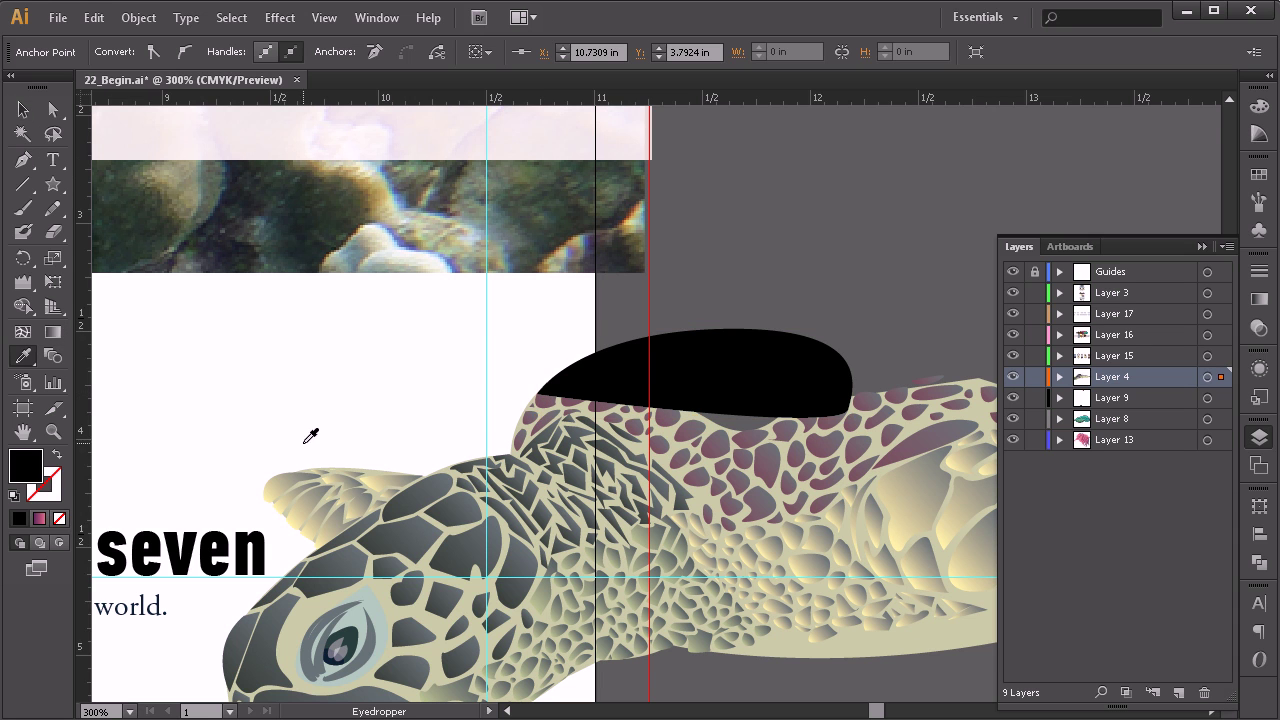
{"action": "left_click", "coordinate": [530, 558]}
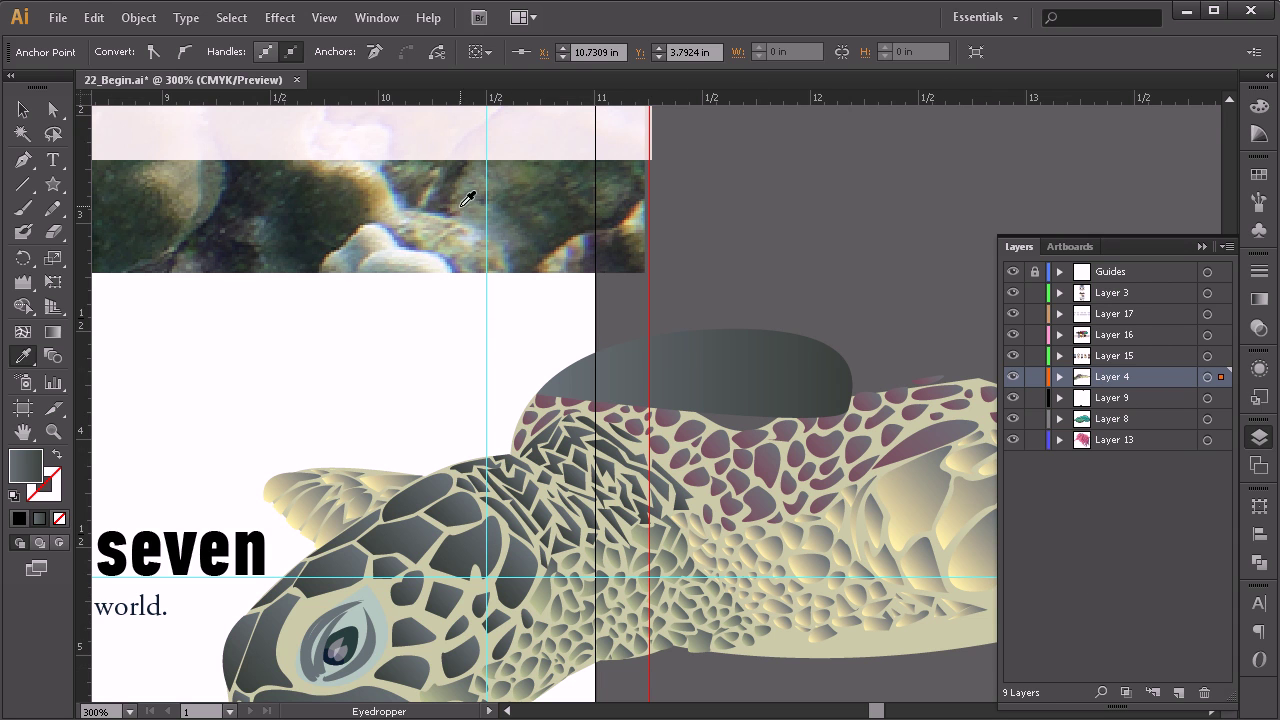
- Send the grey shape to the back with Arrange > Send to Back, then deselect it
{"action": "key", "text": "v"}
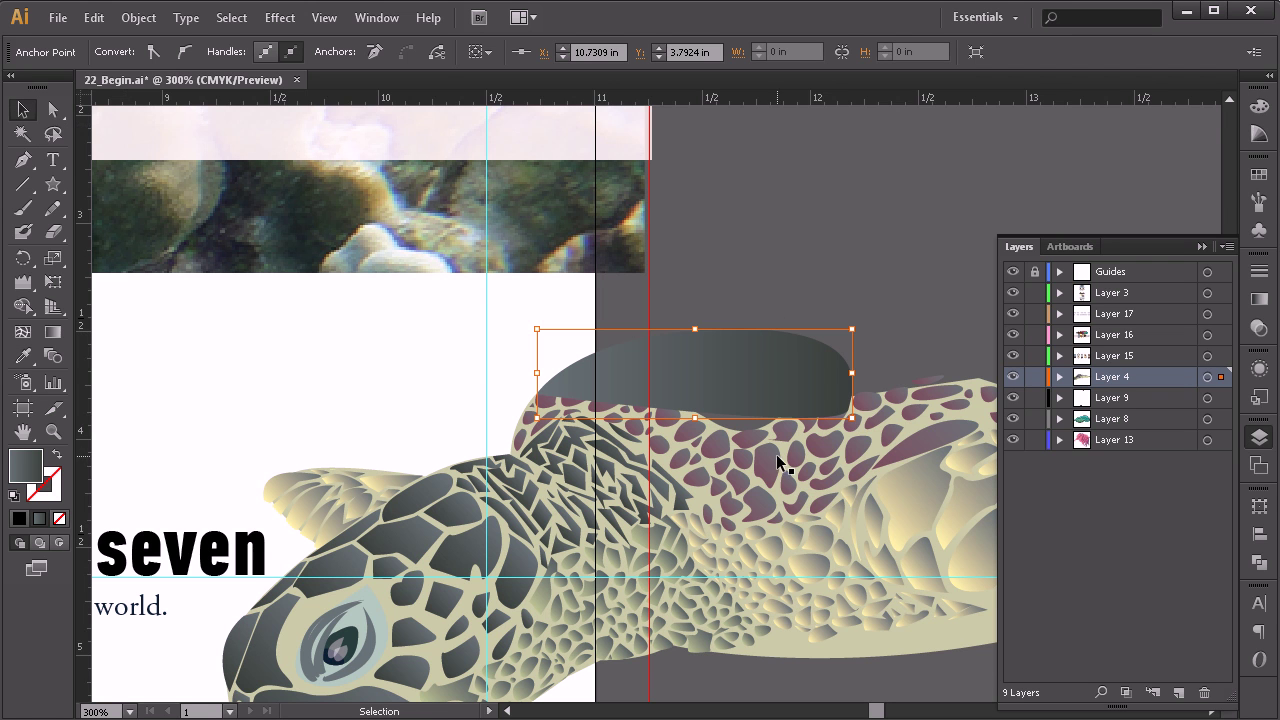
{"action": "right_click", "coordinate": [766, 377]}
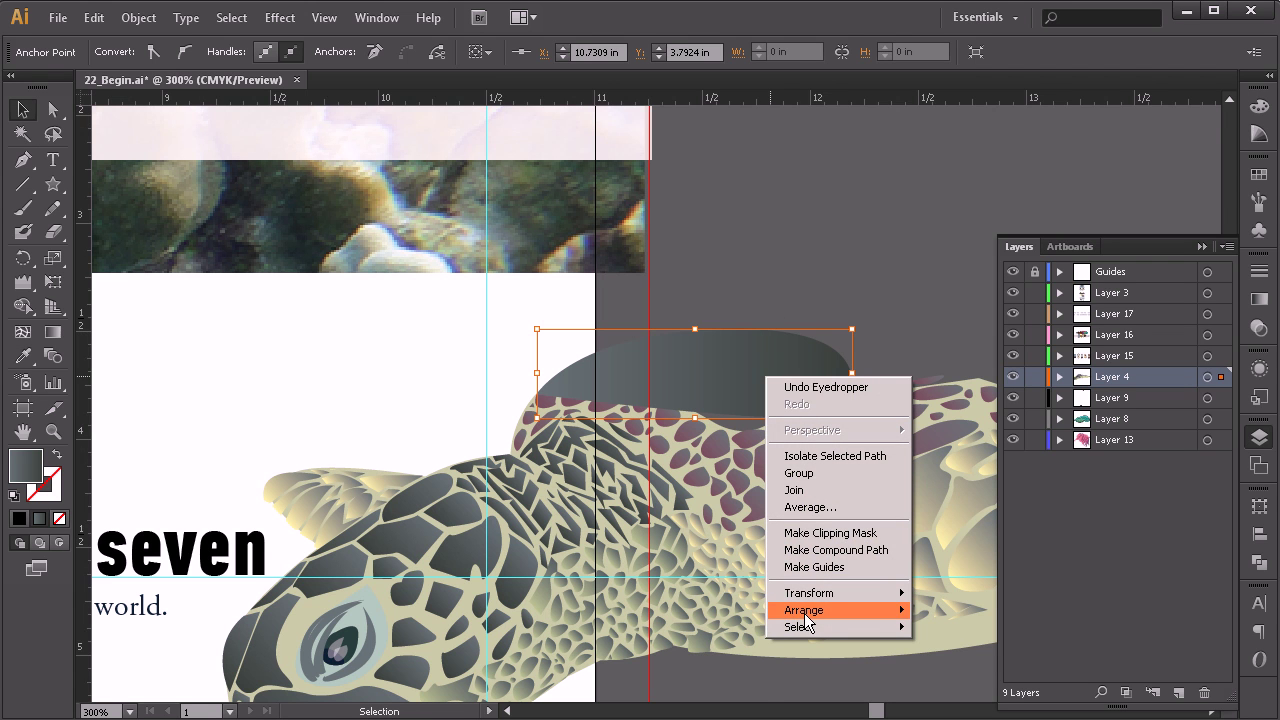
{"action": "mouse_move", "coordinate": [805, 612]}
{"action": "left_click", "coordinate": [690, 664]}
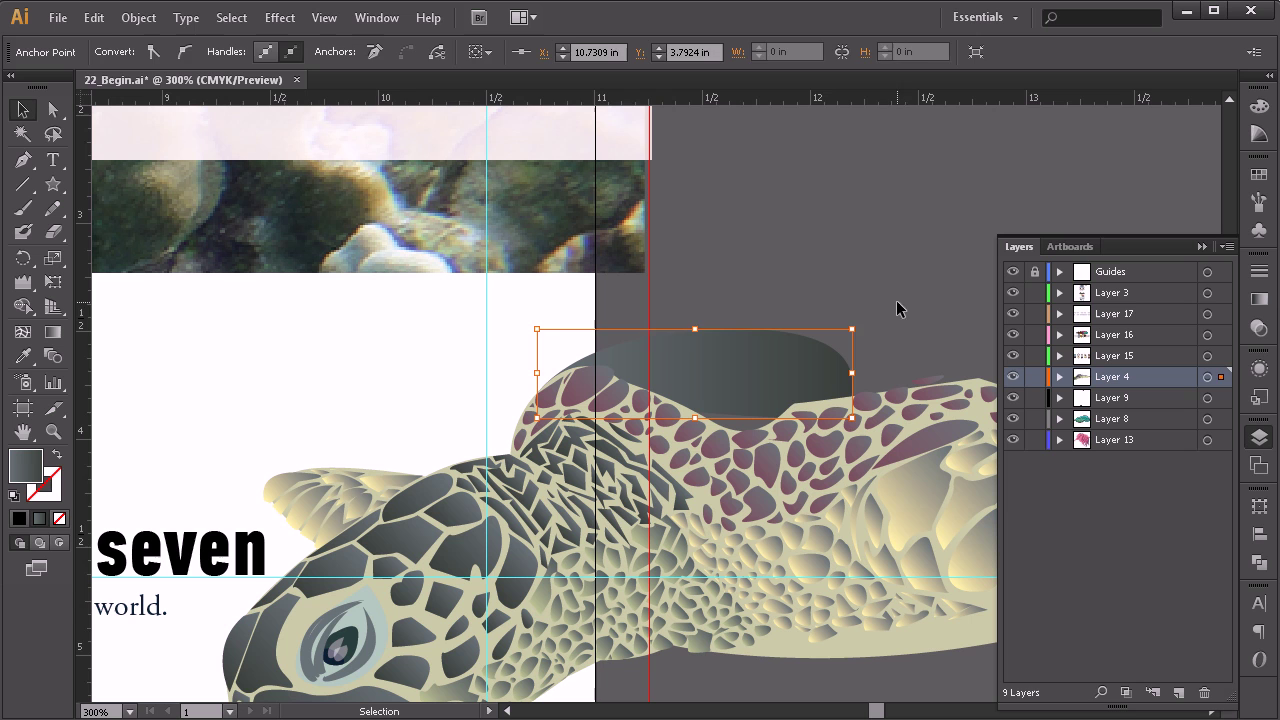
{"action": "left_click", "coordinate": [872, 291]}
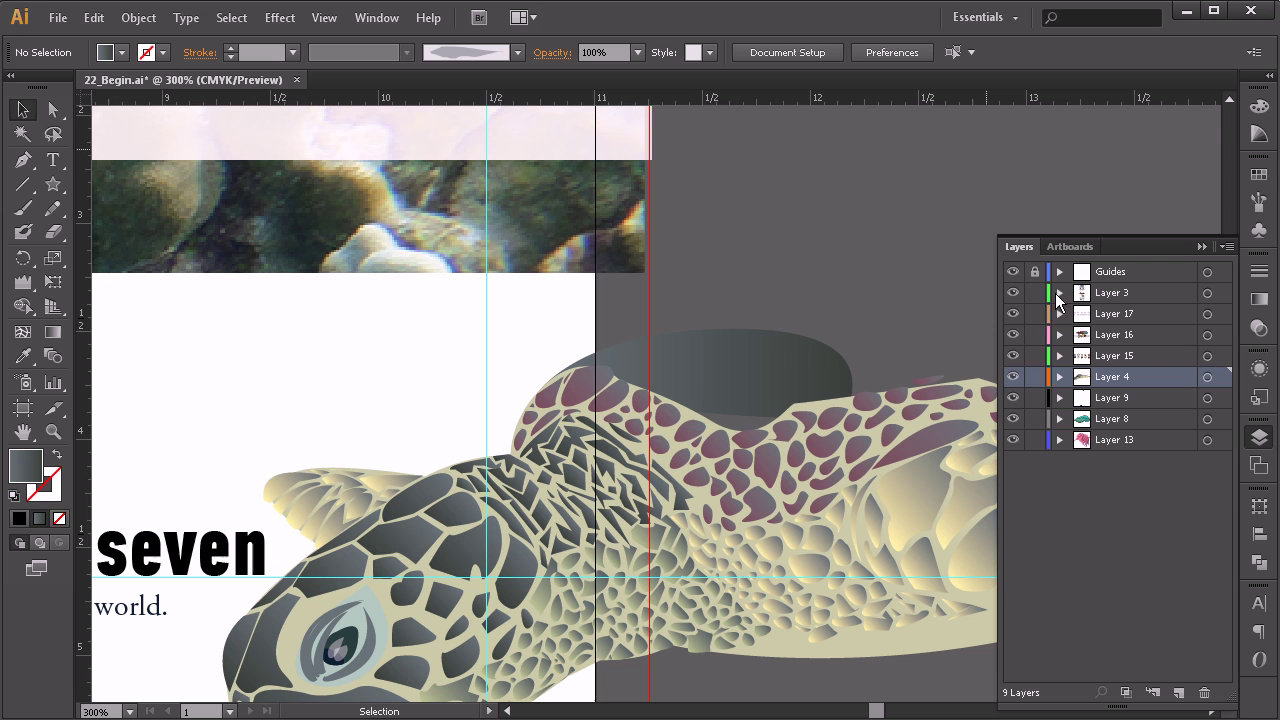
- Zoom out to 33.33% to view more of the infographic layout
{"action": "key", "text": "z"}
{"action": "left_click", "coordinate": [555, 276], "text": "alt"}
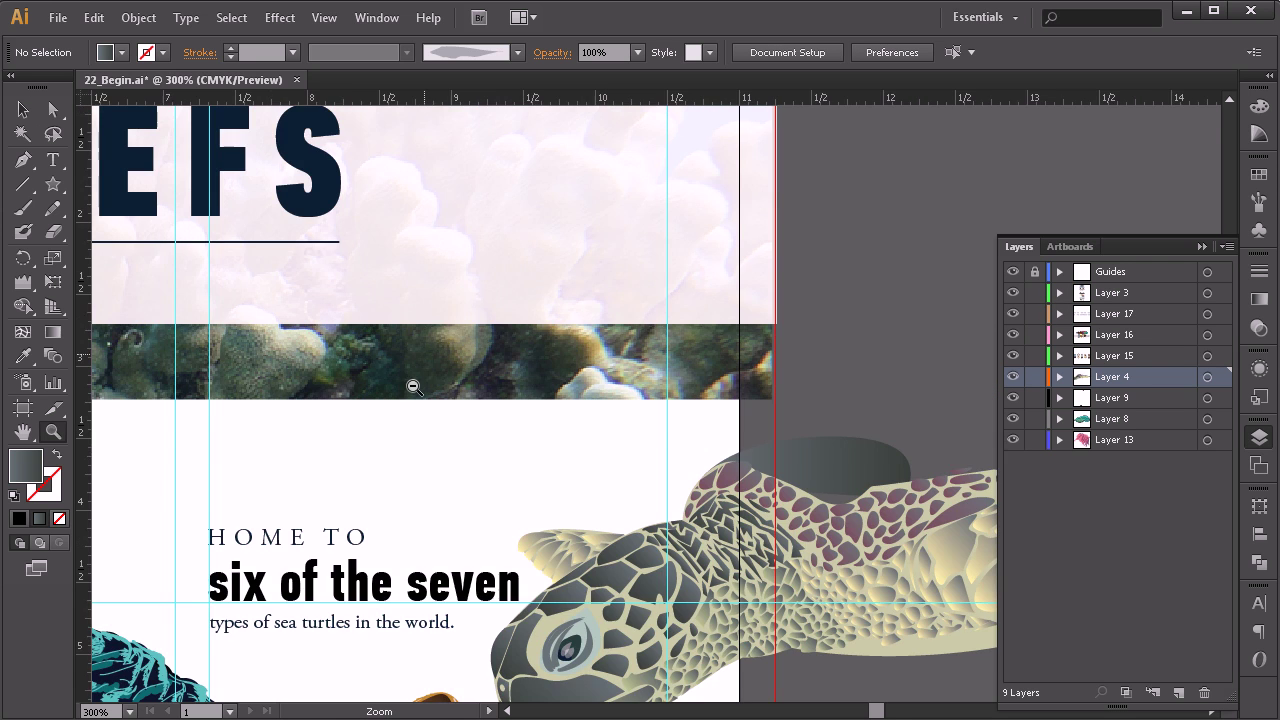
{"action": "left_click", "coordinate": [416, 388], "text": "alt"}
{"action": "left_click", "coordinate": [595, 469], "text": "alt"}
{"action": "left_click", "coordinate": [595, 469], "text": "alt"}
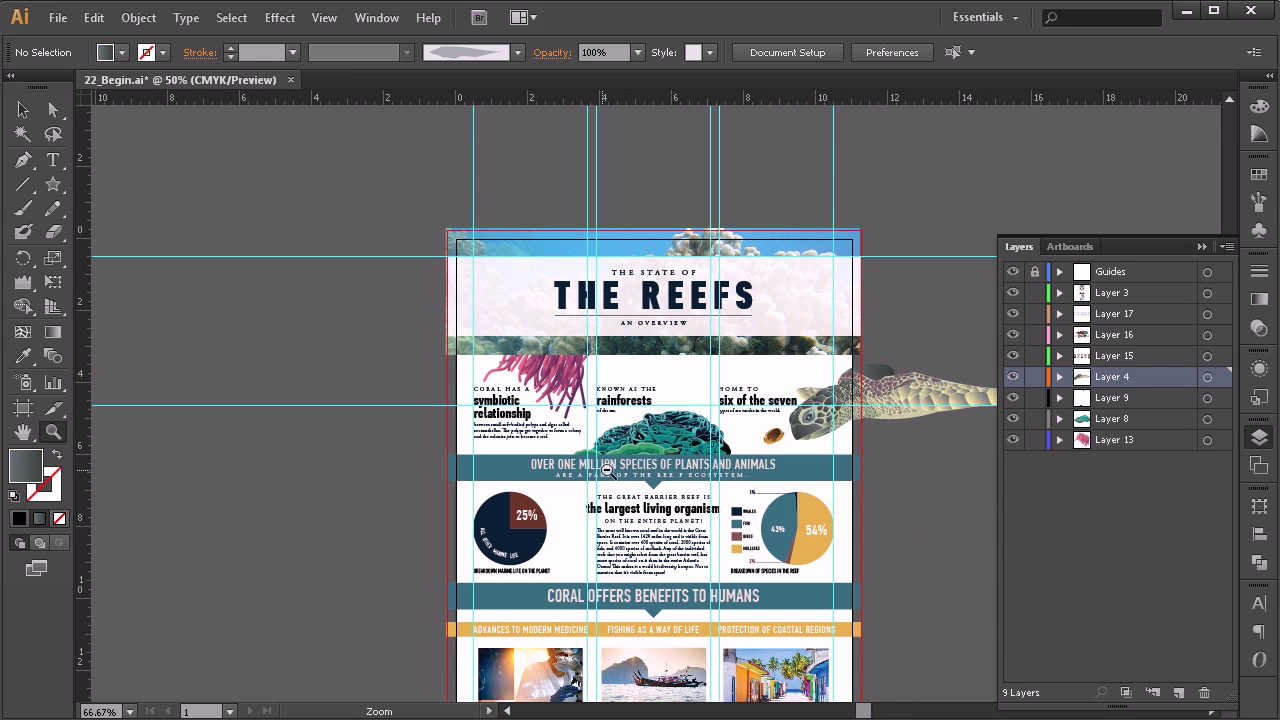
{"action": "left_click", "coordinate": [638, 396], "text": "alt"}
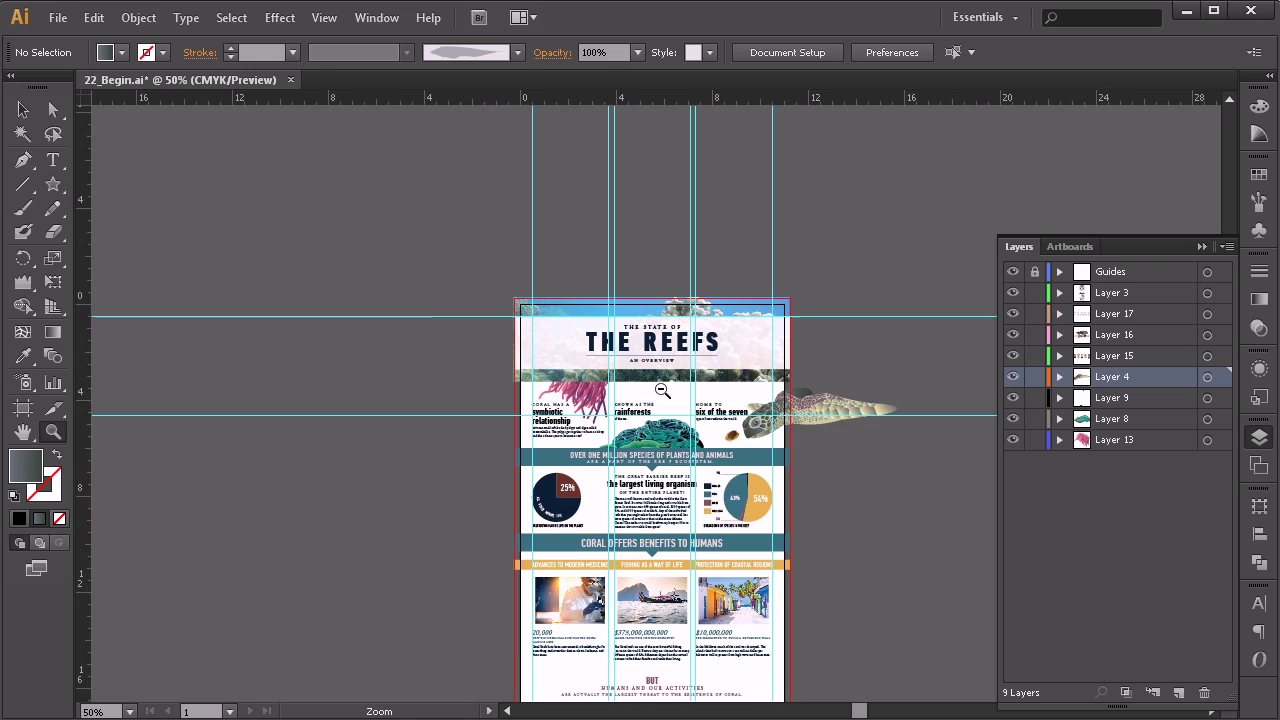
{"action": "scroll", "coordinate": [496, 303], "scroll_direction": "down", "scroll_amount": 2}
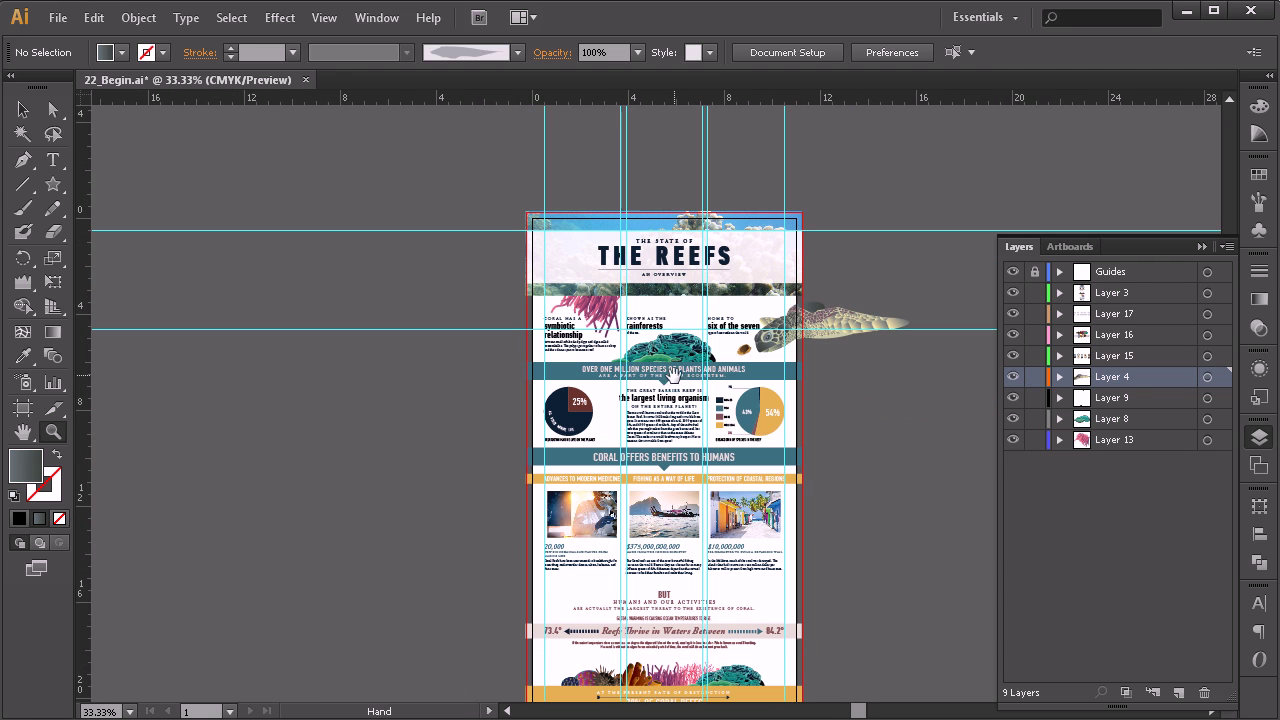
- Save the document as Adobe PDF under the name finalcoralinfographic
{"action": "left_click", "coordinate": [58, 18]}
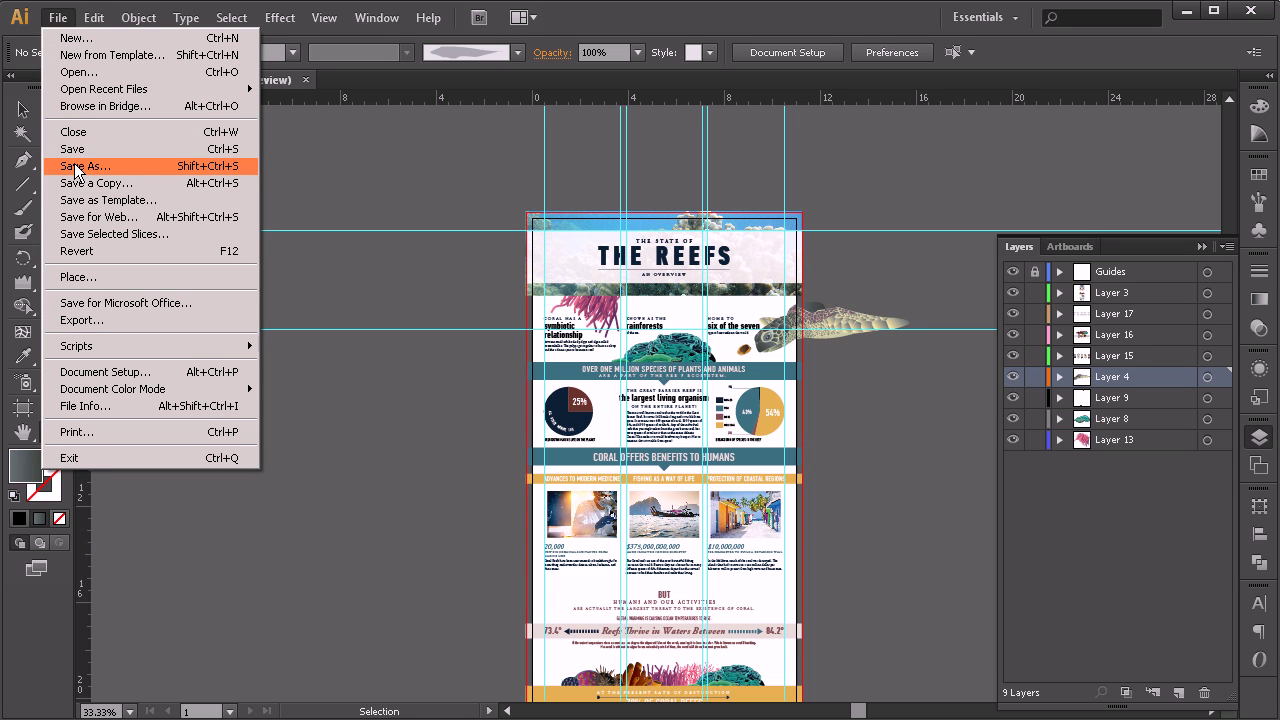
{"action": "left_click", "coordinate": [76, 167]}
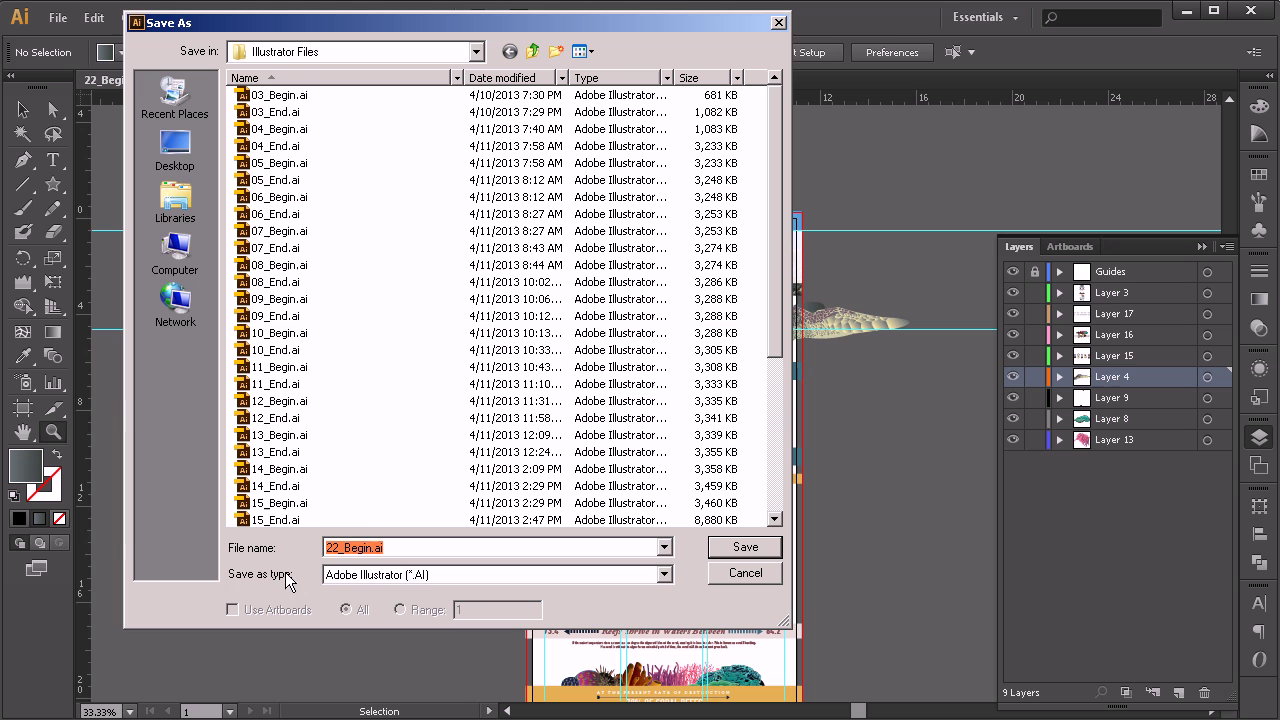
{"action": "left_click", "coordinate": [396, 578]}
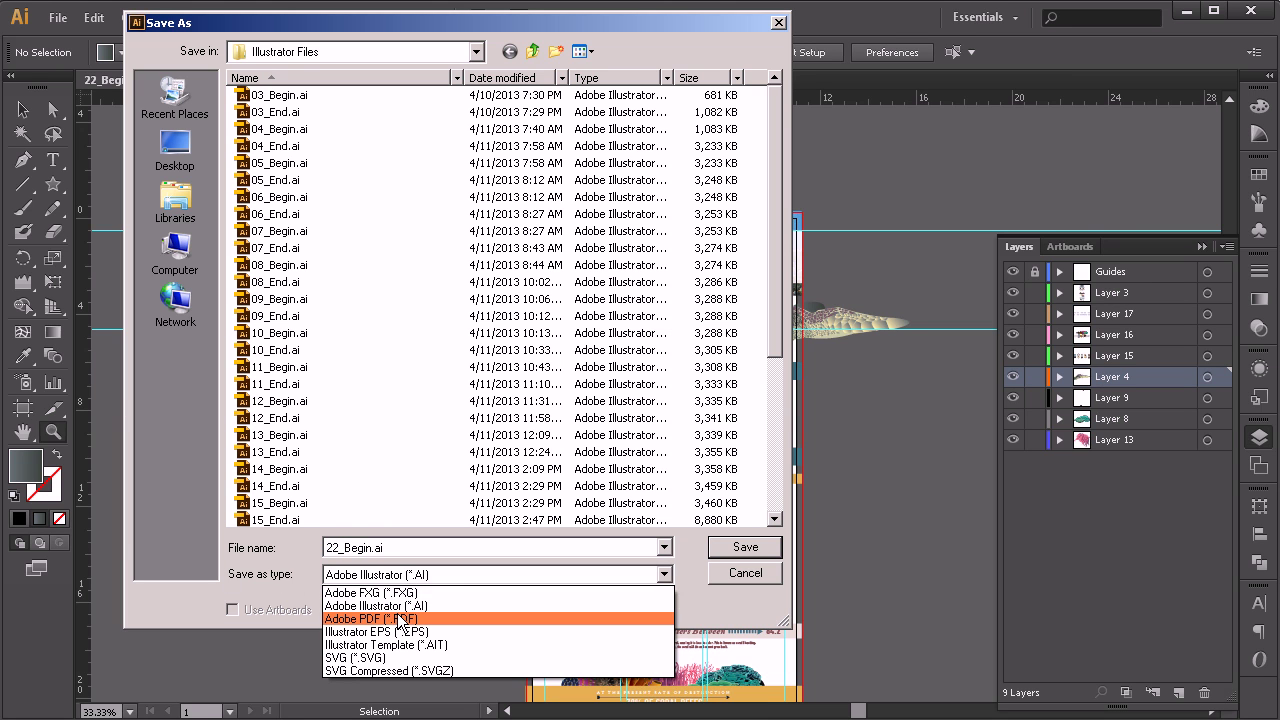
{"action": "left_click", "coordinate": [366, 619]}
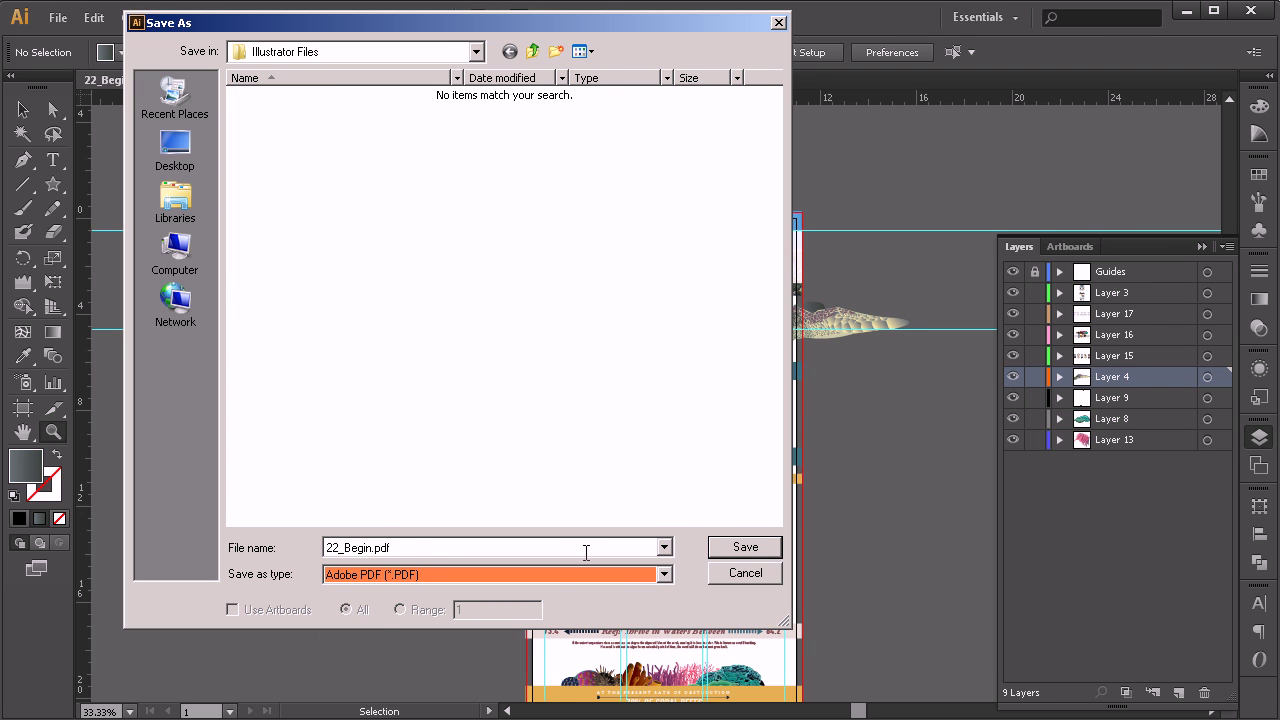
{"action": "key", "text": "shift+Tab"}
{"action": "left_click_drag", "start_coordinate": [373, 548], "coordinate": [294, 555]}
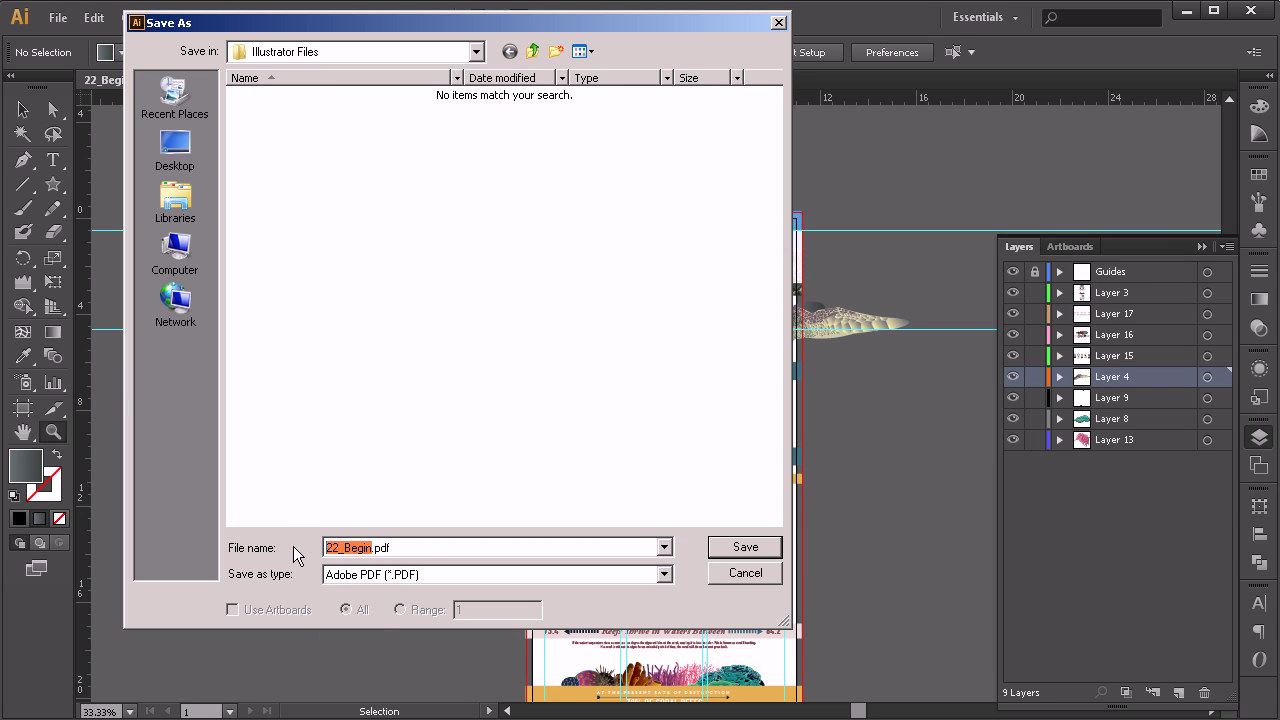
{"action": "type", "text": "finalcoralinfographic"}
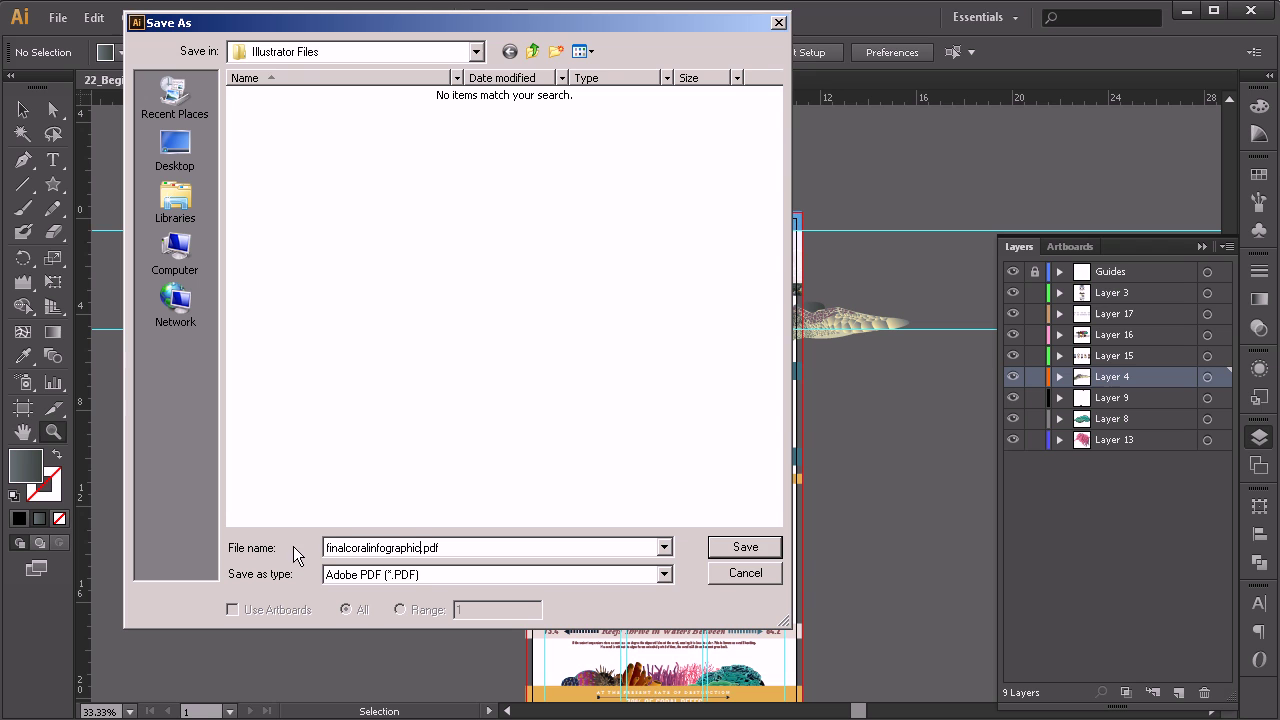
{"action": "left_click", "coordinate": [740, 547]}
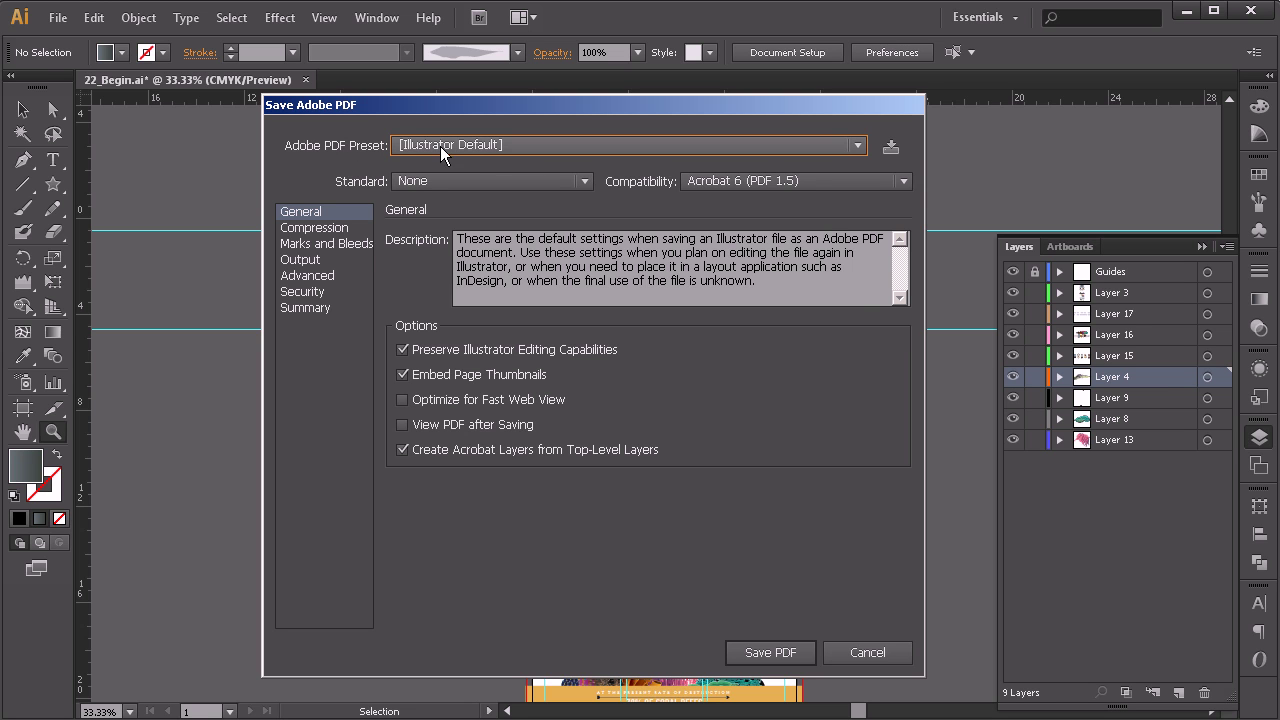
- Choose the [High Quality Print] Adobe PDF preset
{"action": "left_click", "coordinate": [467, 150]}
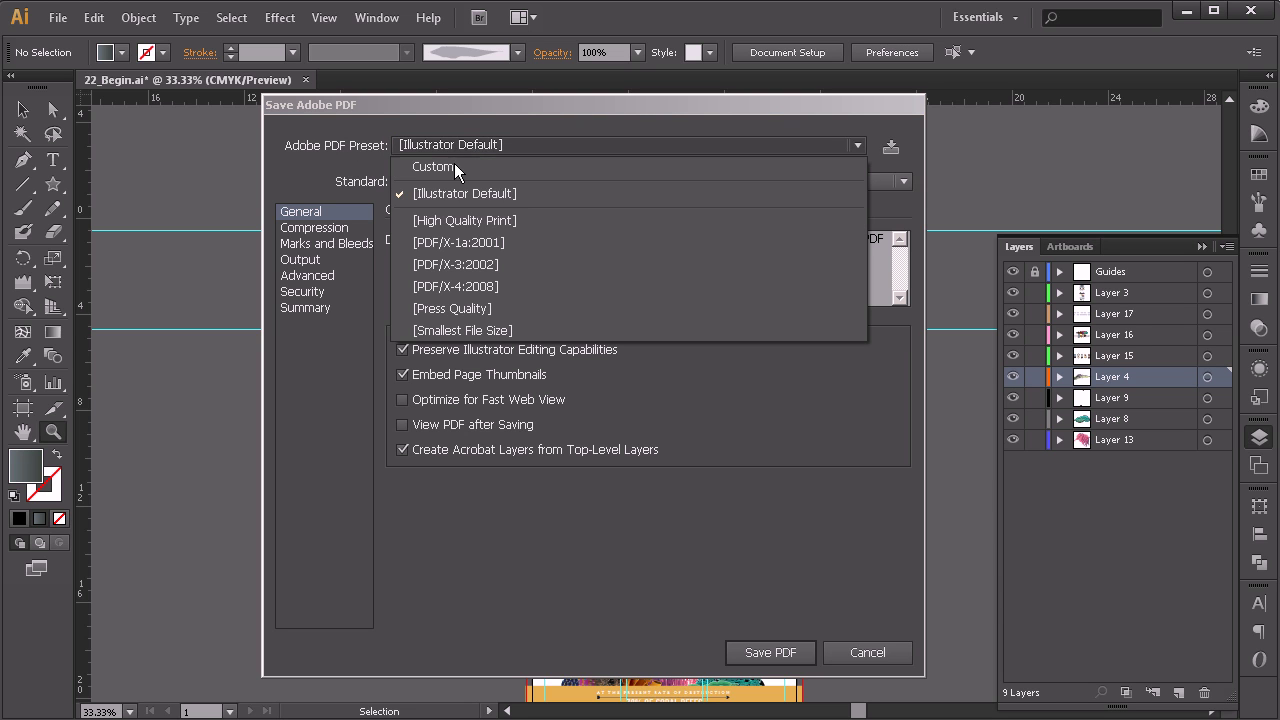
{"action": "left_click", "coordinate": [449, 222]}
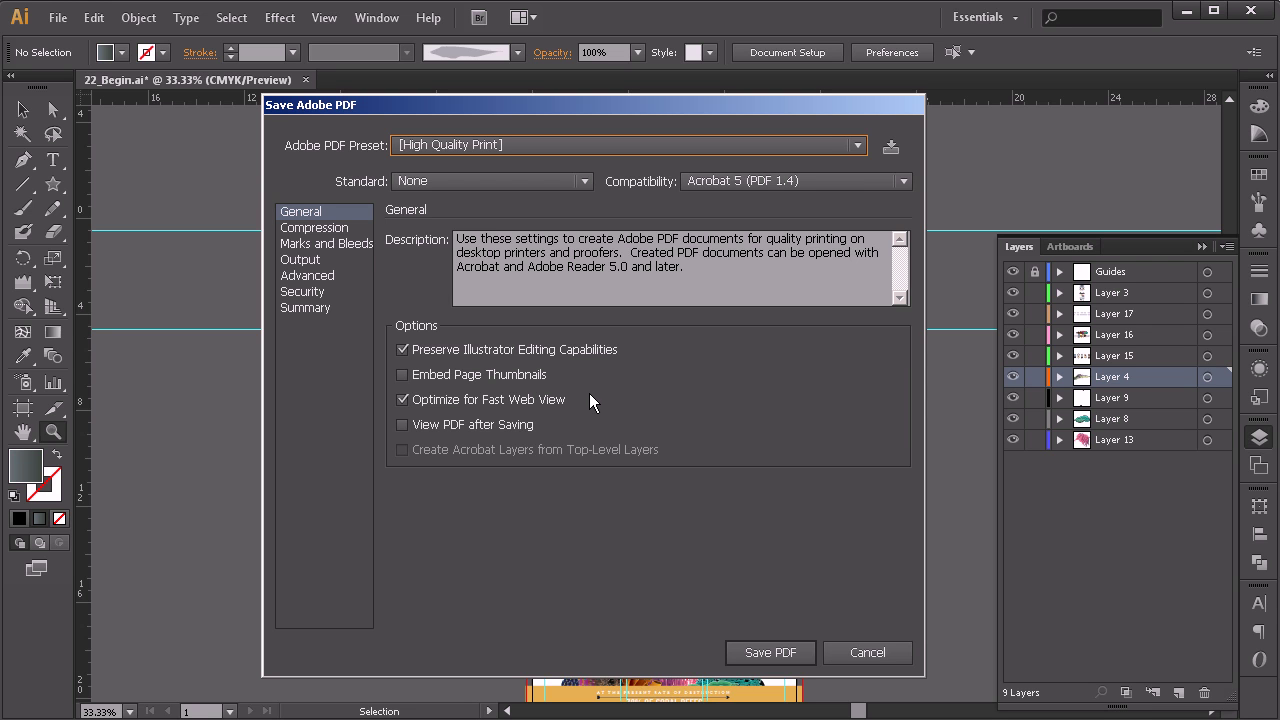
- Enable Trim Marks and the document's 0.25 in bleed settings, then save the PDF
{"action": "left_click", "coordinate": [334, 230]}
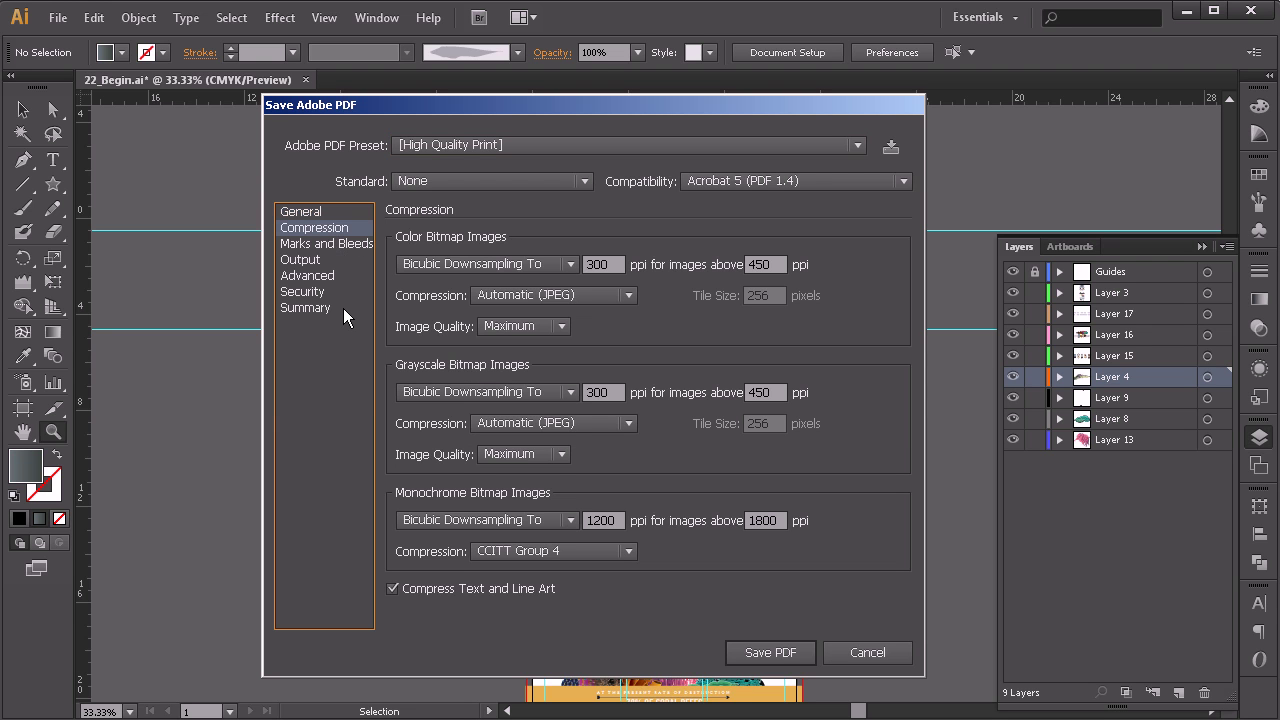
{"action": "left_click", "coordinate": [331, 245]}
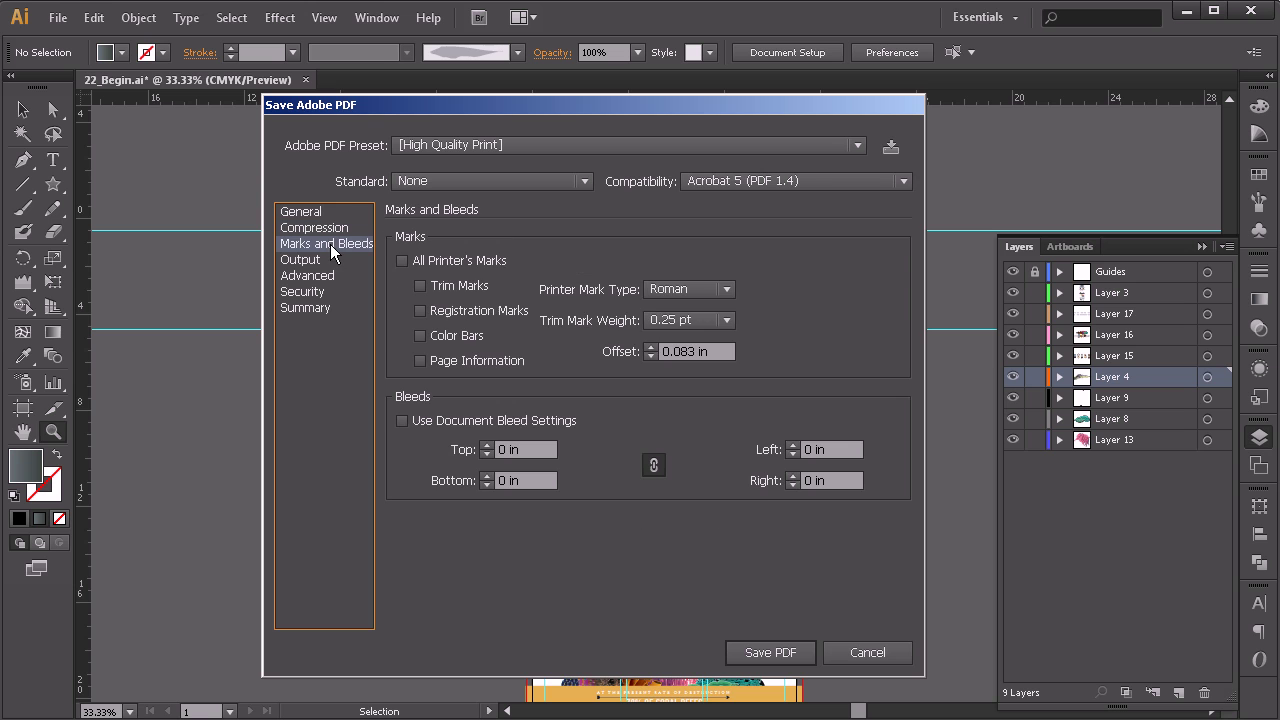
{"action": "left_click", "coordinate": [421, 286]}
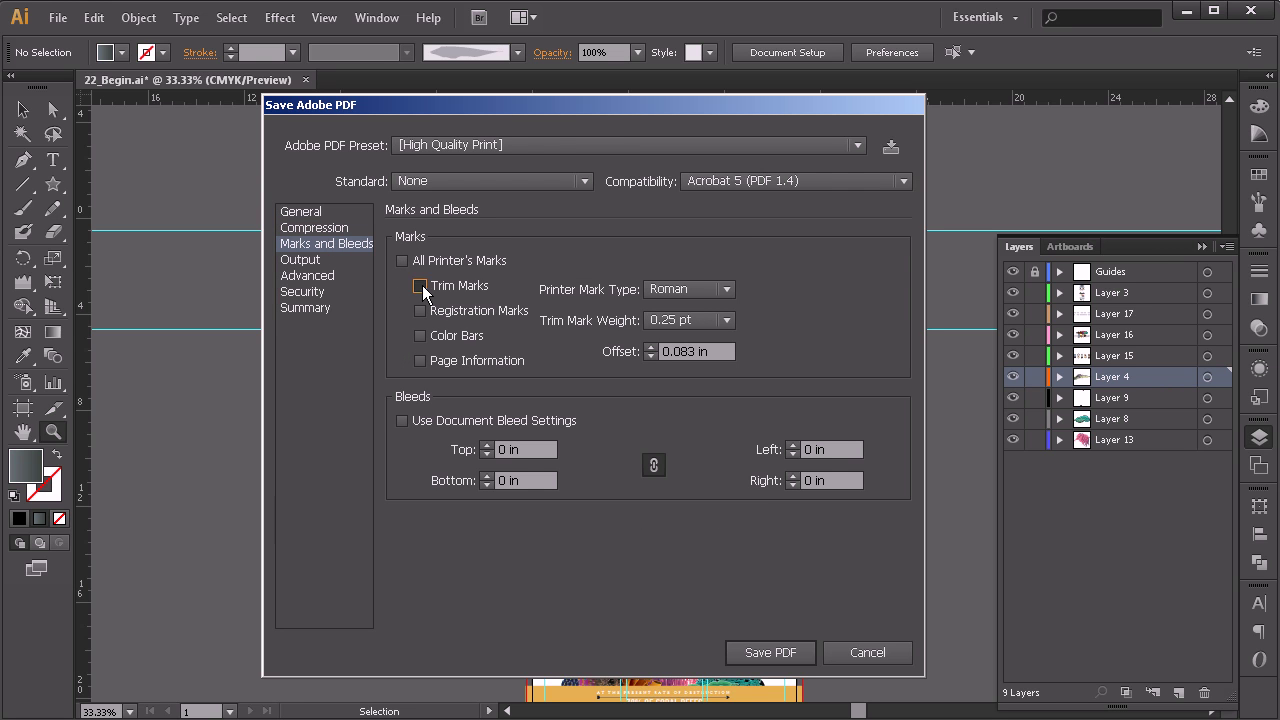
{"action": "left_click_drag", "start_coordinate": [611, 103], "coordinate": [422, 105]}
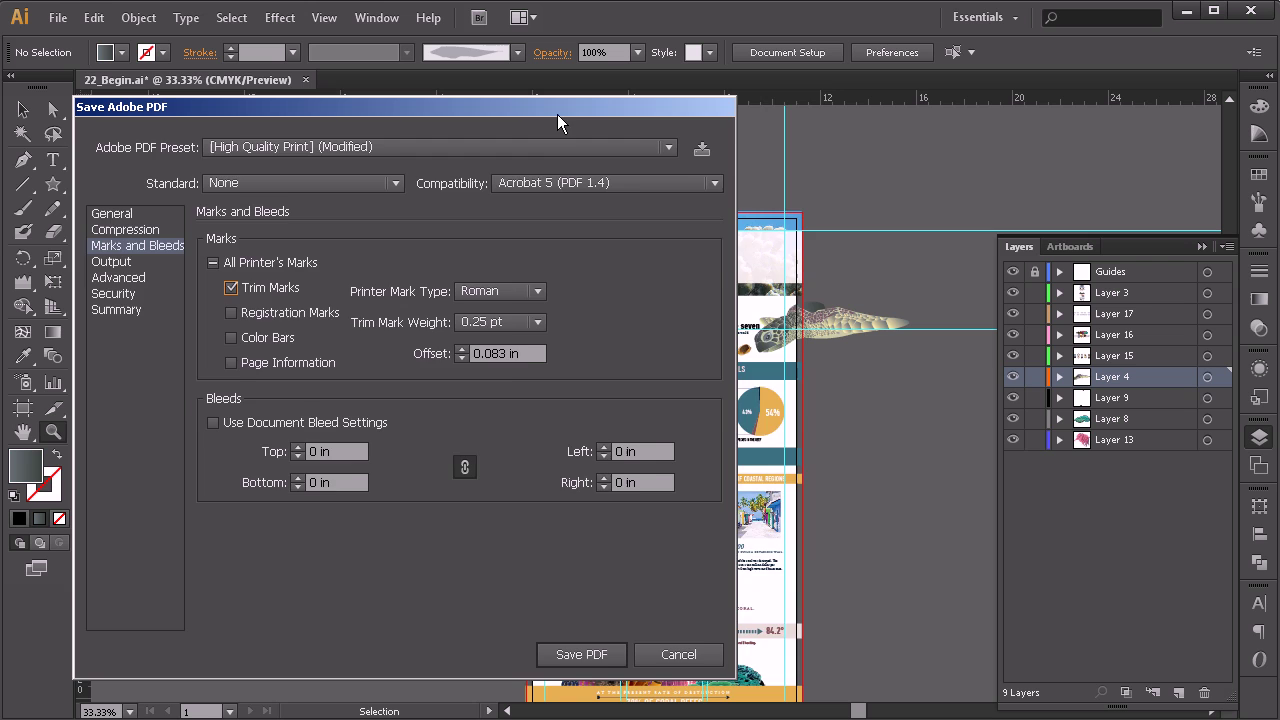
{"action": "left_click_drag", "start_coordinate": [558, 115], "coordinate": [658, 107]}
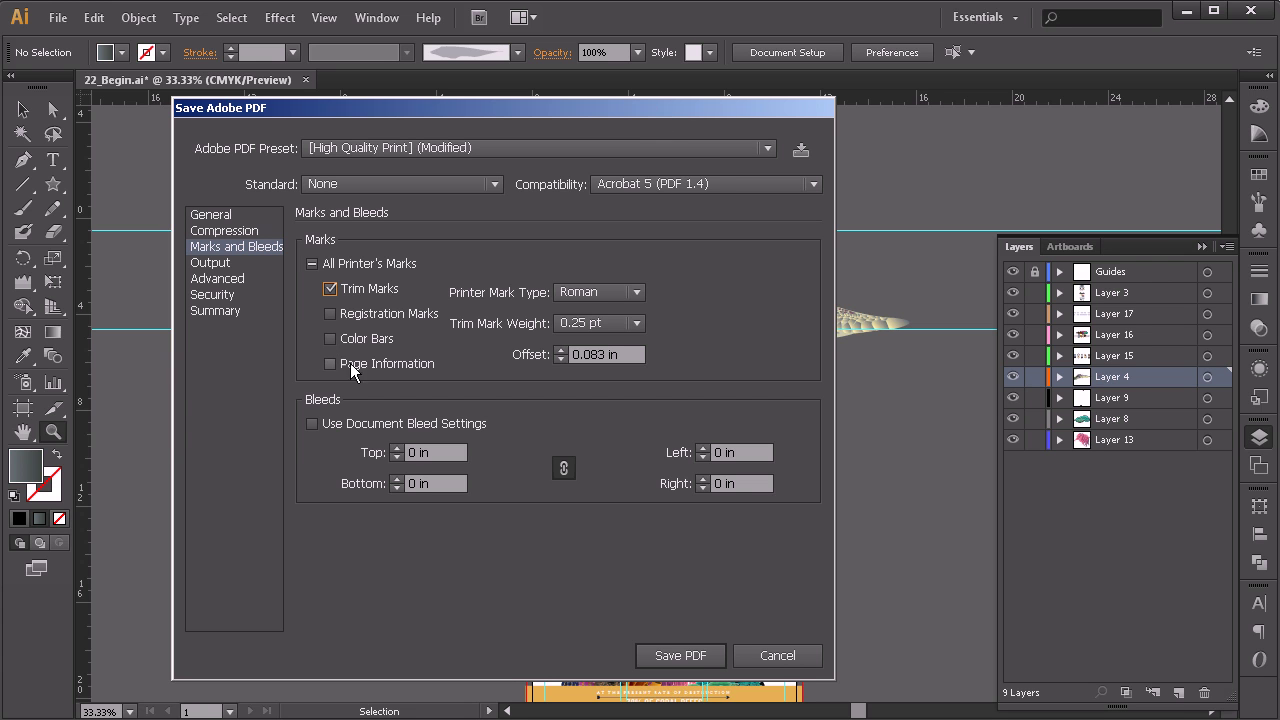
{"action": "left_click", "coordinate": [311, 424]}
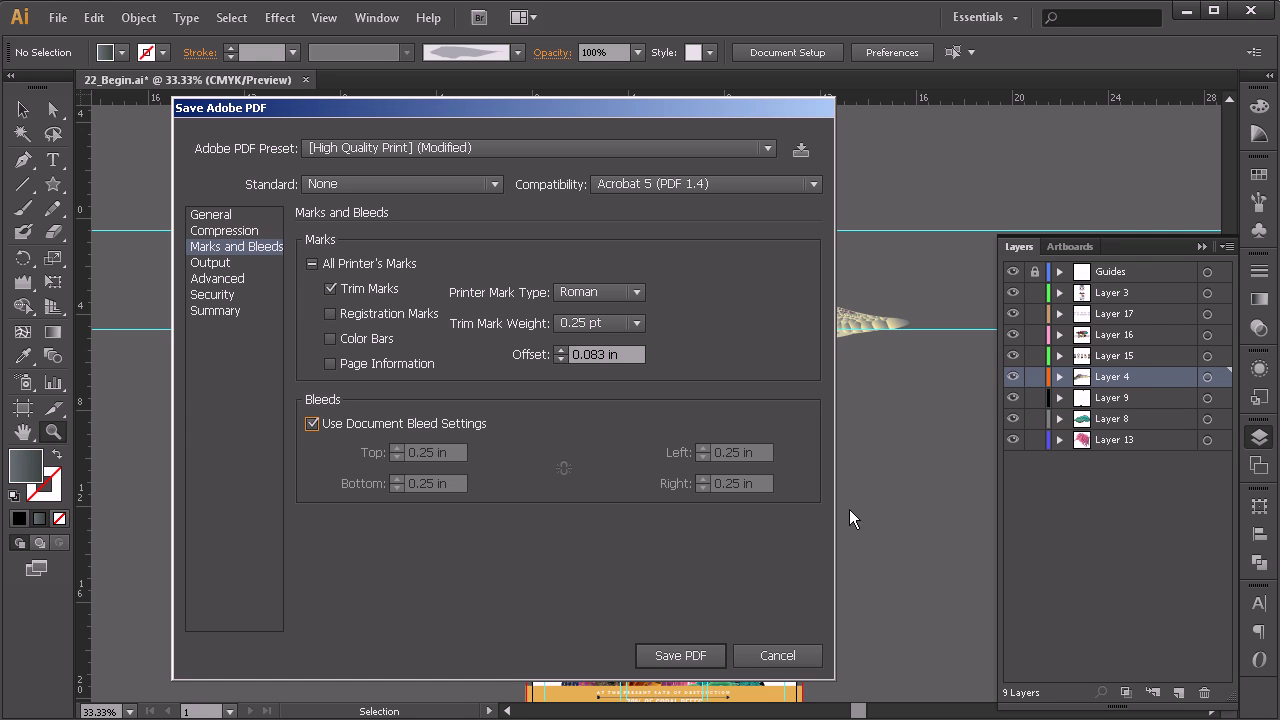
{"action": "left_click", "coordinate": [699, 652]}
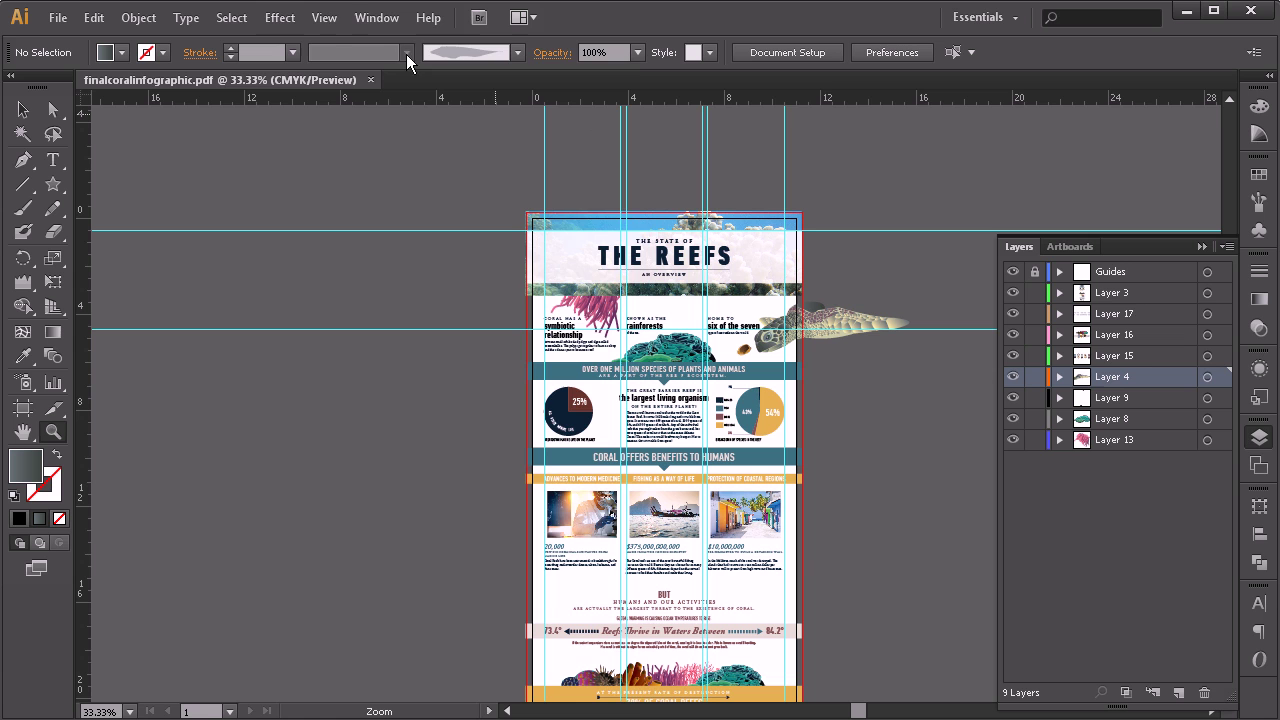
{"action": "left_click", "coordinate": [372, 19]}
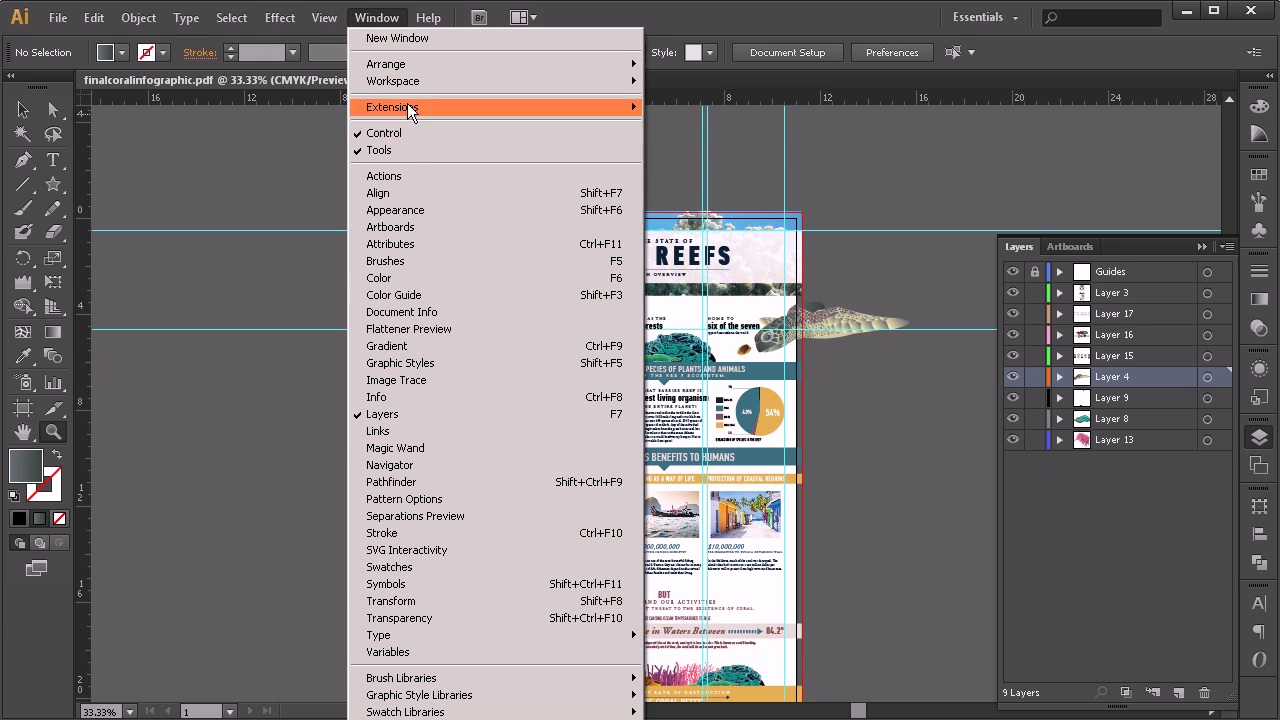
{"action": "left_click", "coordinate": [380, 431]}
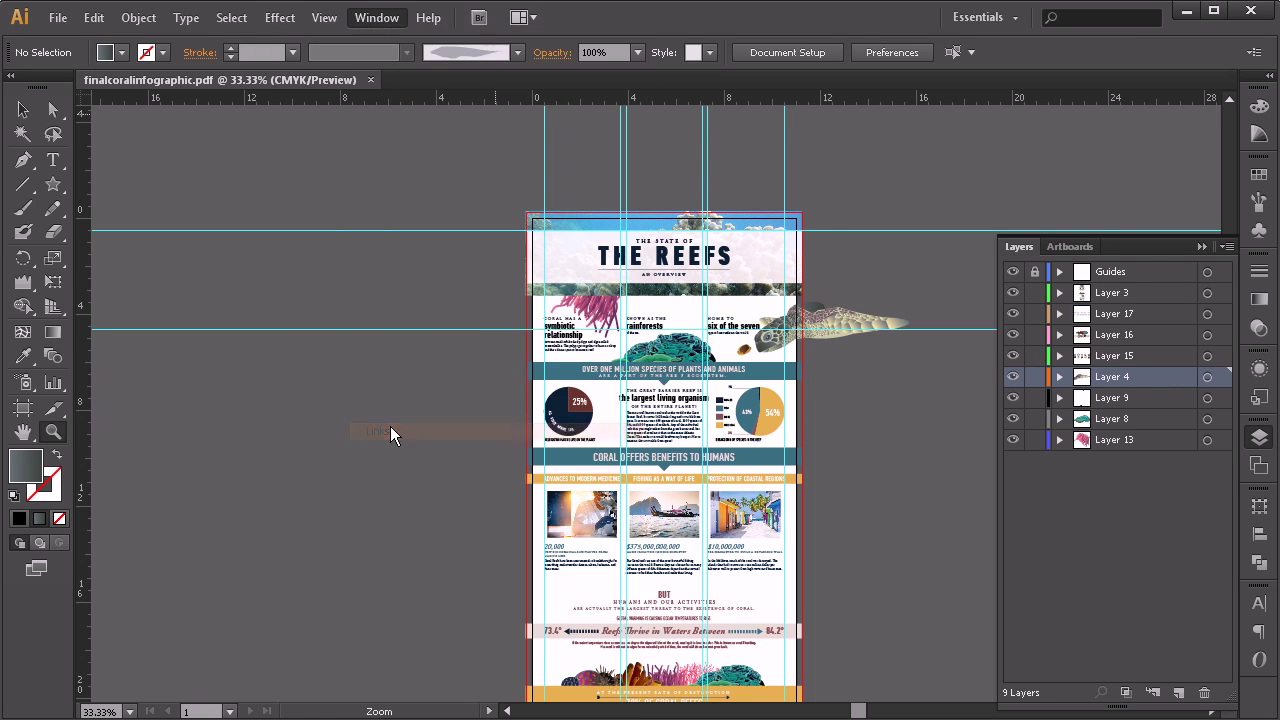
{"action": "left_click_drag", "start_coordinate": [640, 379], "coordinate": [646, 428]}
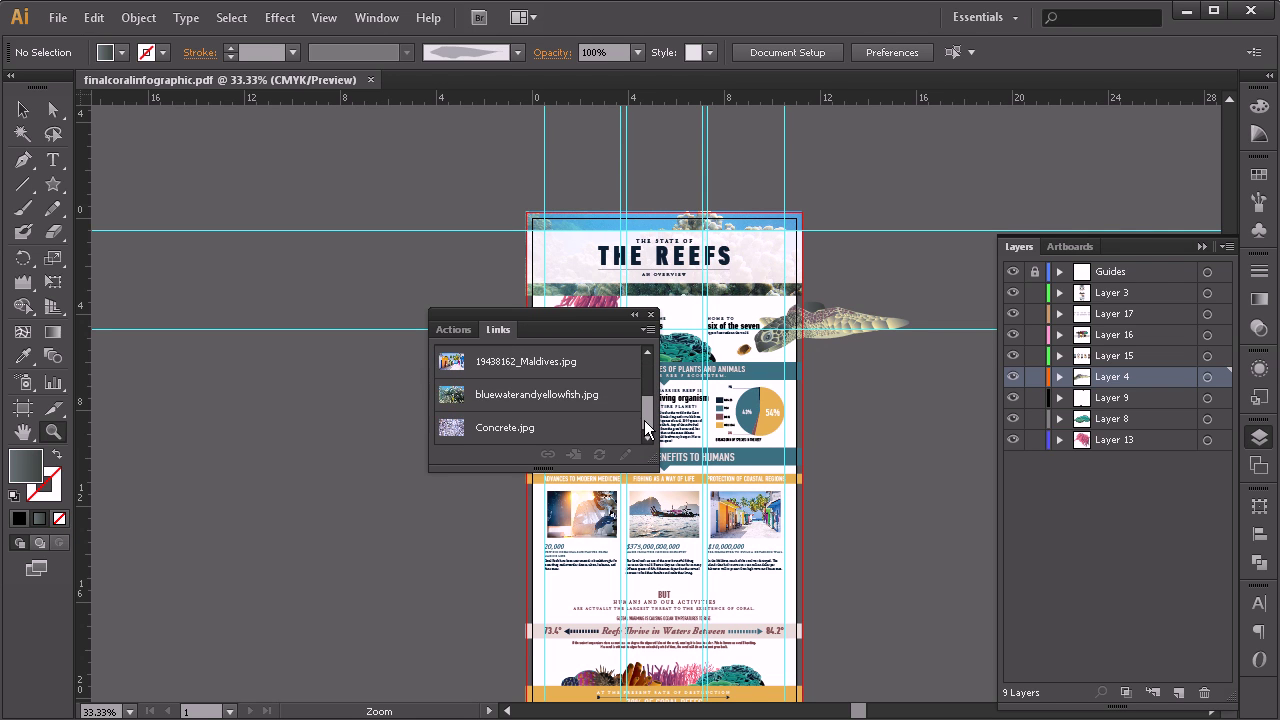
{"action": "left_click", "coordinate": [650, 314]}
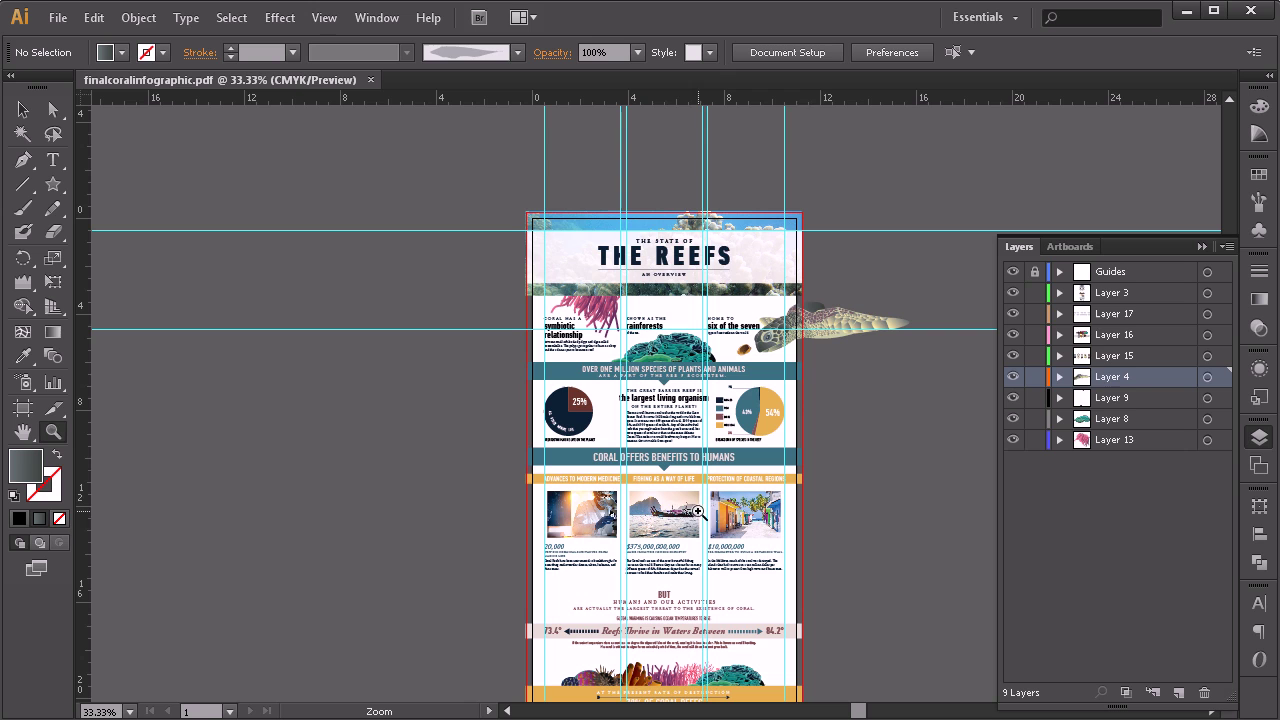
- Collapse the Layers panel and scroll down through the infographic and back up to the title
{"action": "left_click", "coordinate": [1201, 245]}
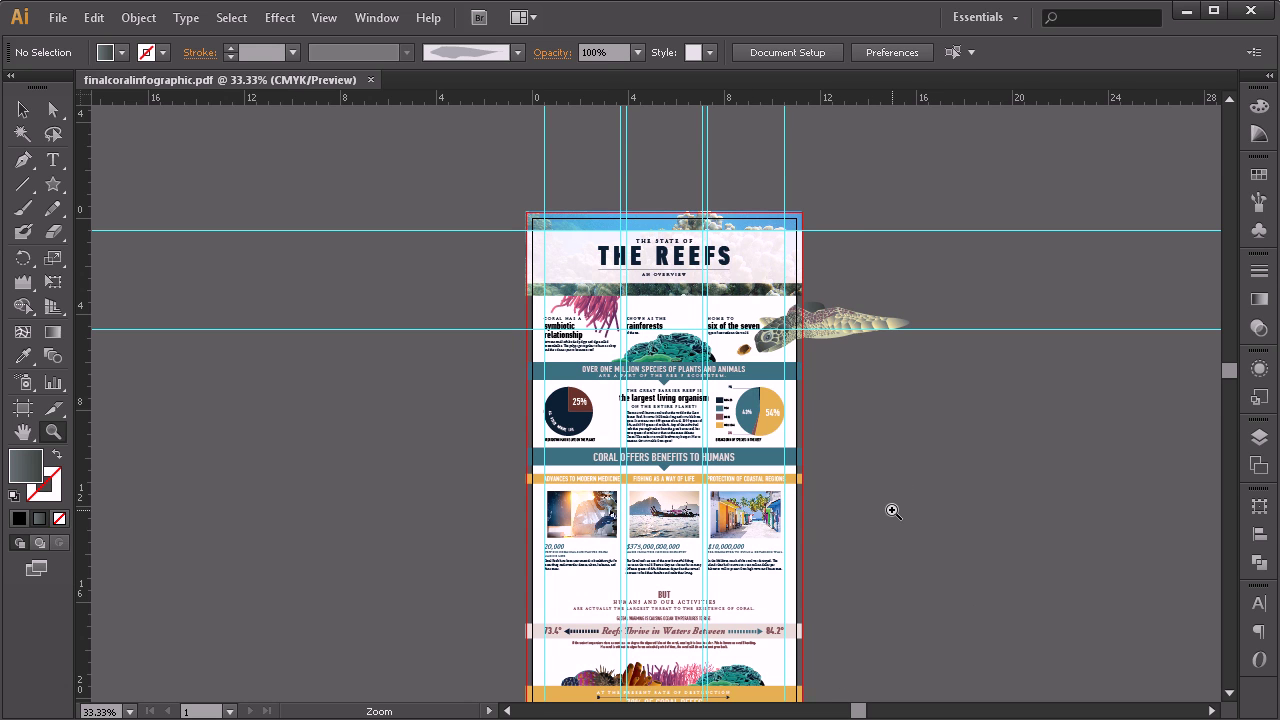
{"action": "scroll", "coordinate": [890, 512], "scroll_direction": "down", "scroll_amount": 2}
{"action": "scroll", "coordinate": [891, 514], "scroll_direction": "down", "scroll_amount": 3}
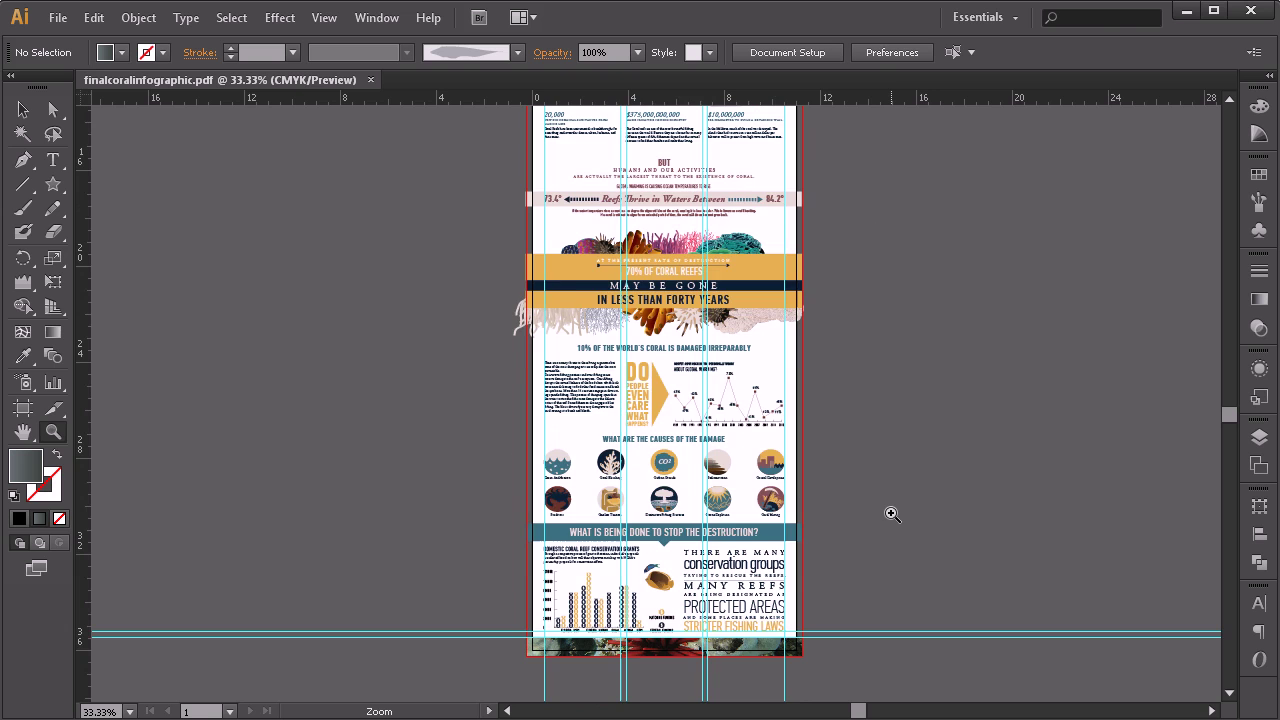
{"action": "scroll", "coordinate": [895, 508], "scroll_direction": "down", "scroll_amount": 2}
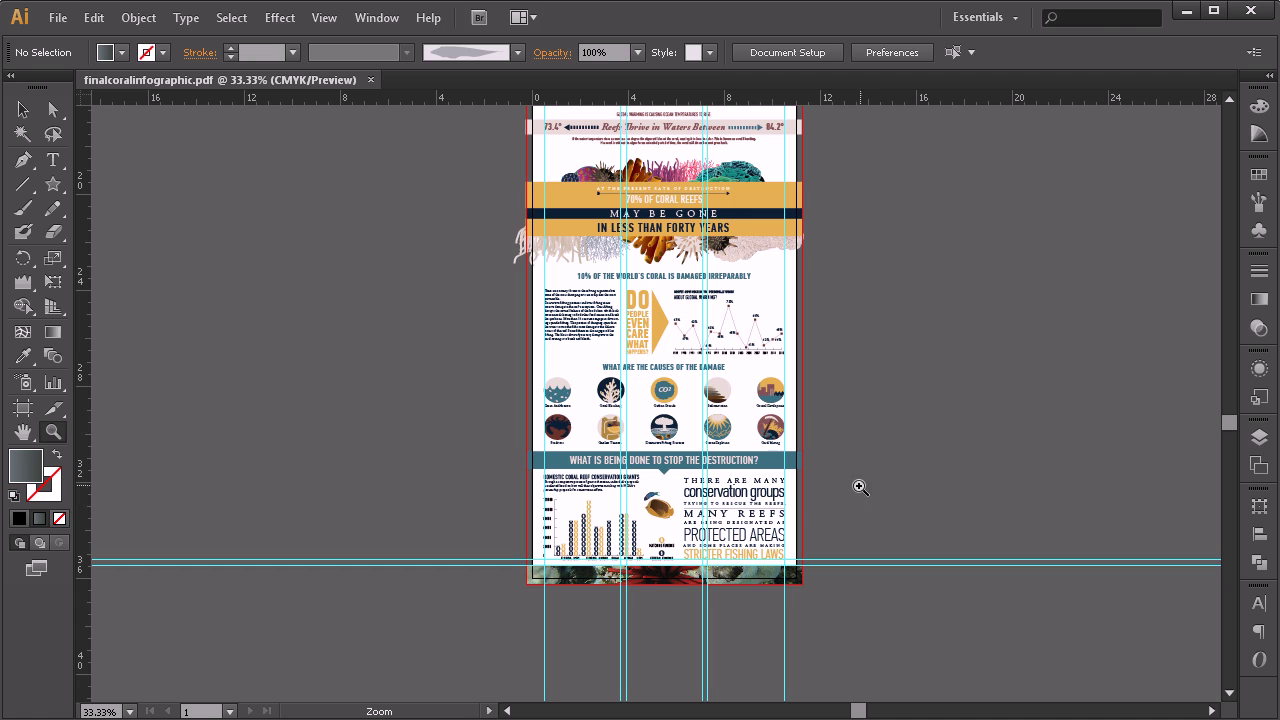
{"action": "scroll", "coordinate": [874, 586], "scroll_direction": "up", "scroll_amount": 3}
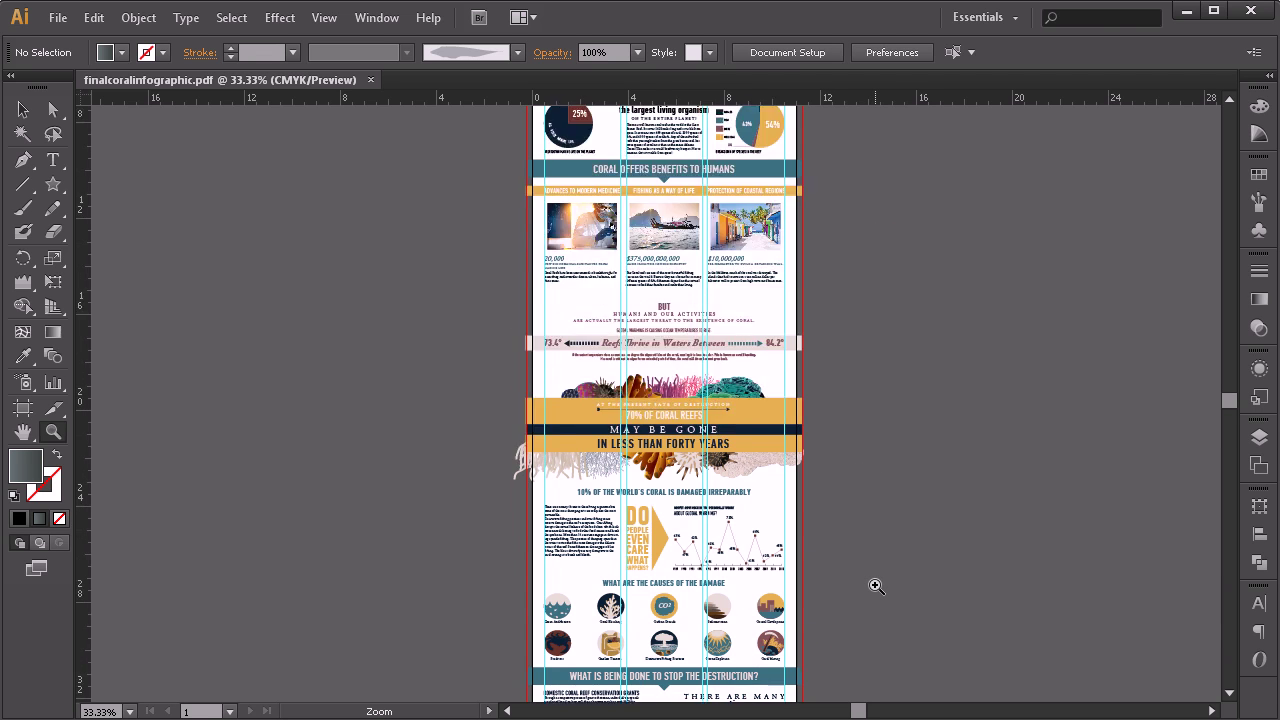
{"action": "scroll", "coordinate": [876, 586], "scroll_direction": "up", "scroll_amount": 1}
{"action": "scroll", "coordinate": [876, 586], "scroll_direction": "up", "scroll_amount": 2}
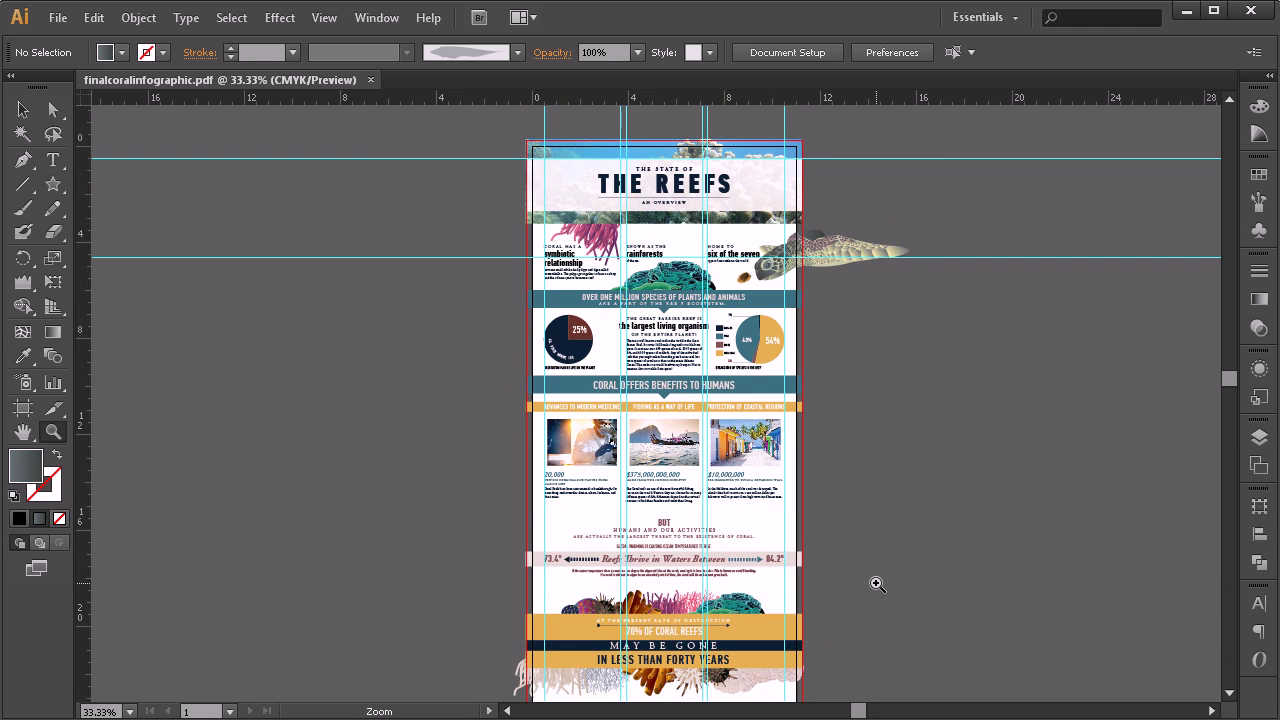